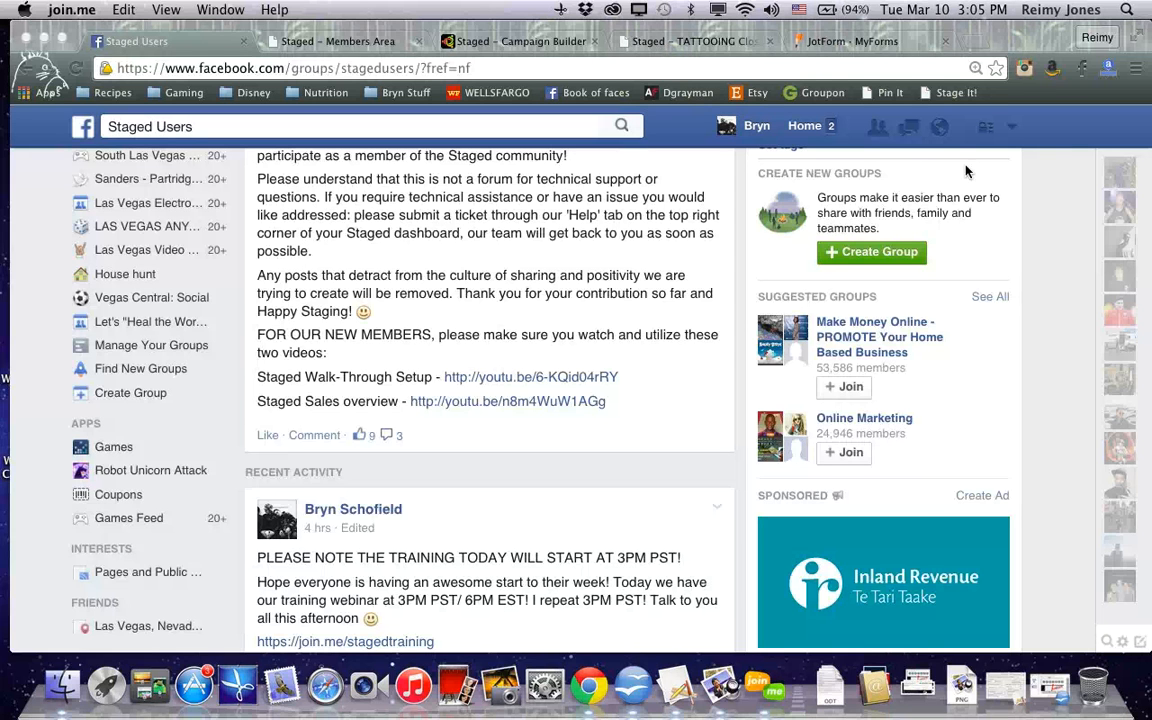
# Browse the Staged members area video list and open the Help menu
pyautogui.click(333, 41)
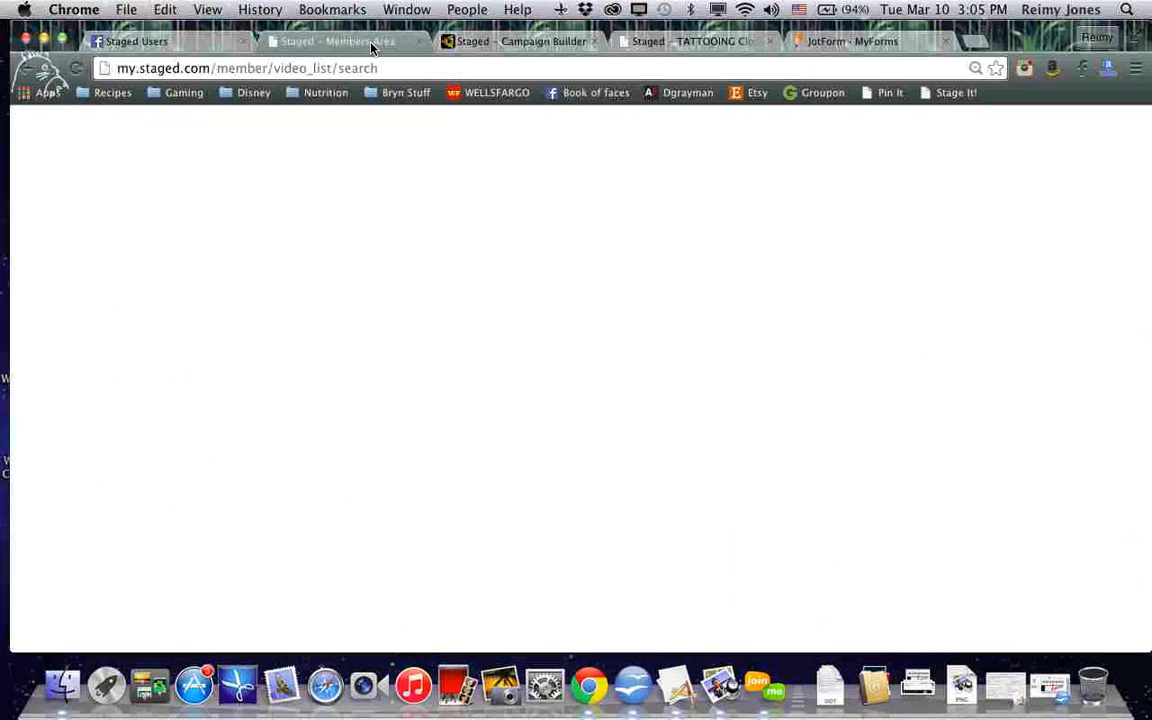
pyautogui.click(769, 147)
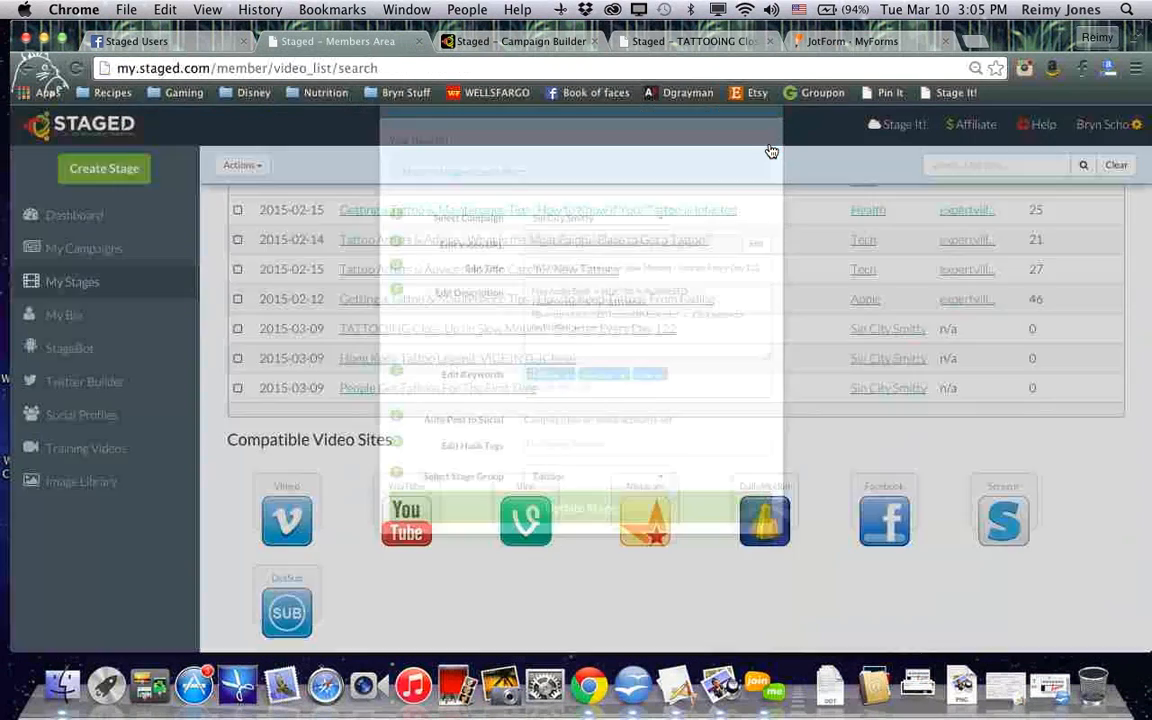
pyautogui.click(1046, 123)
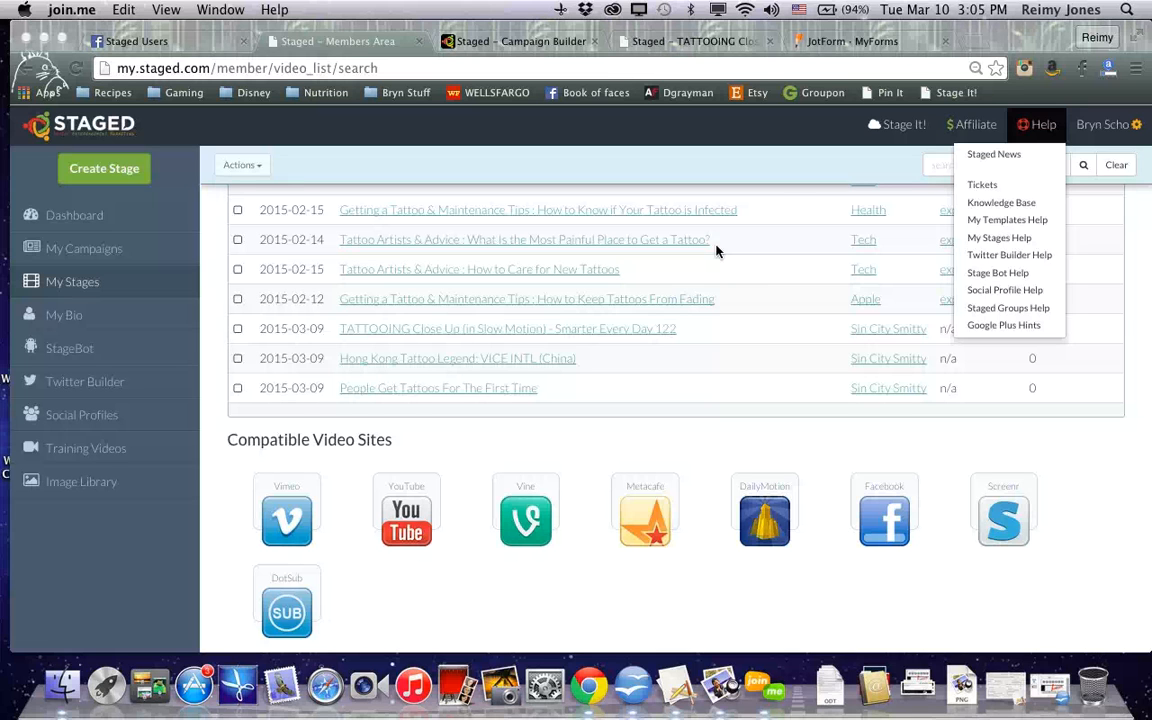
# On the tattoo video stage page, fill in the contact's full name and e-mail on the Need more info? form and submit it
pyautogui.click(703, 42)
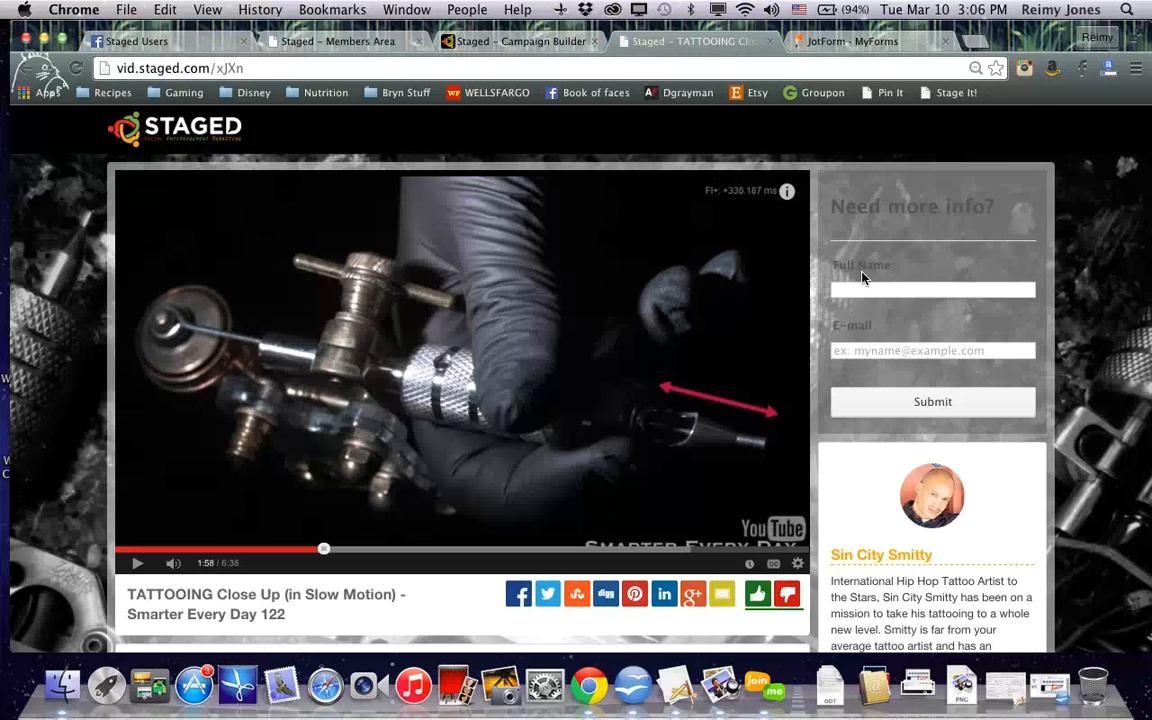
pyautogui.click(887, 291)
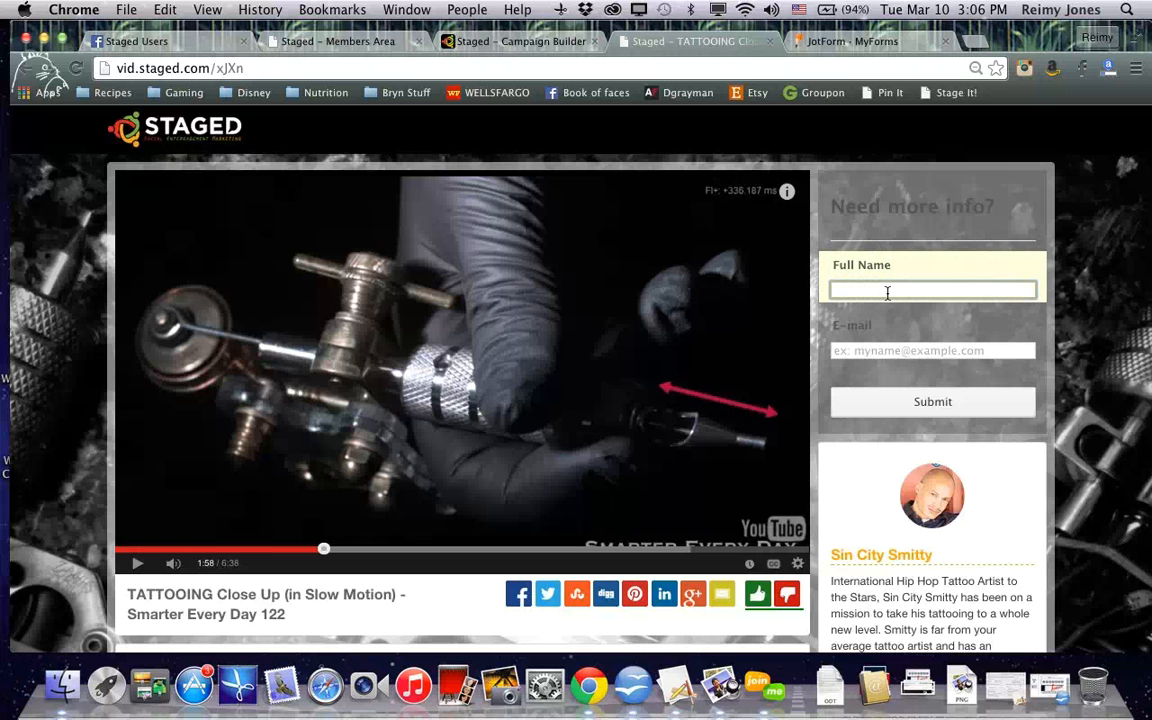
pyautogui.write('Bryn')
pyautogui.click(896, 349)
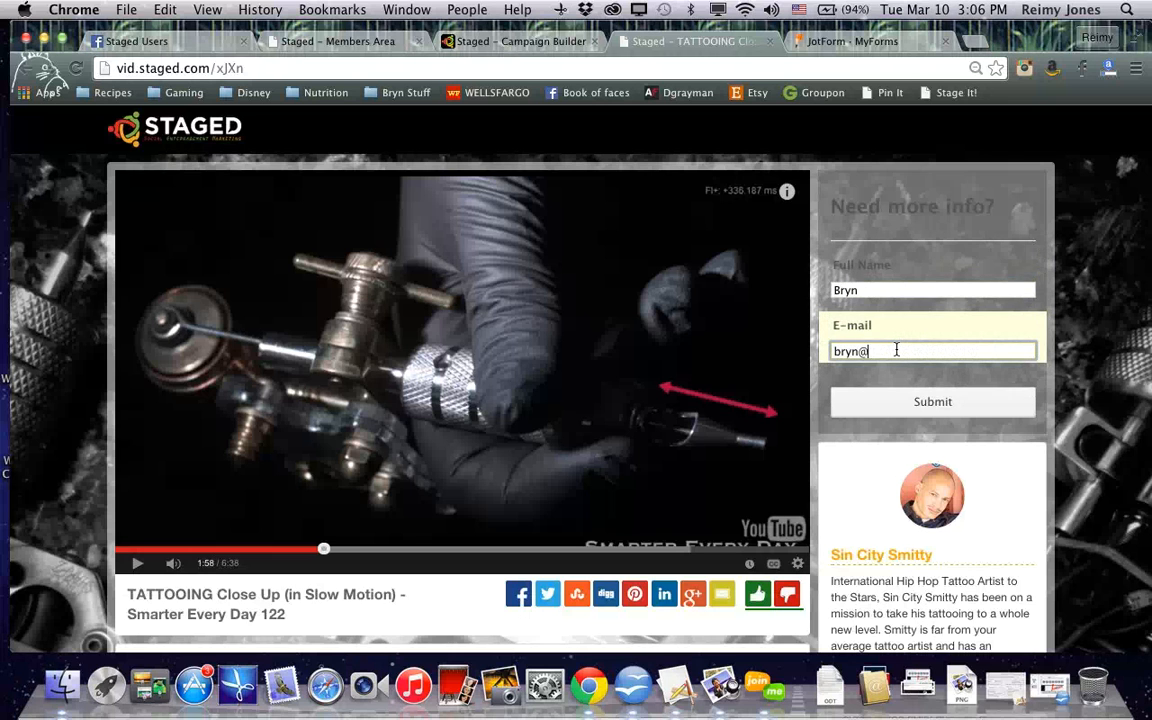
pyautogui.click(889, 399)
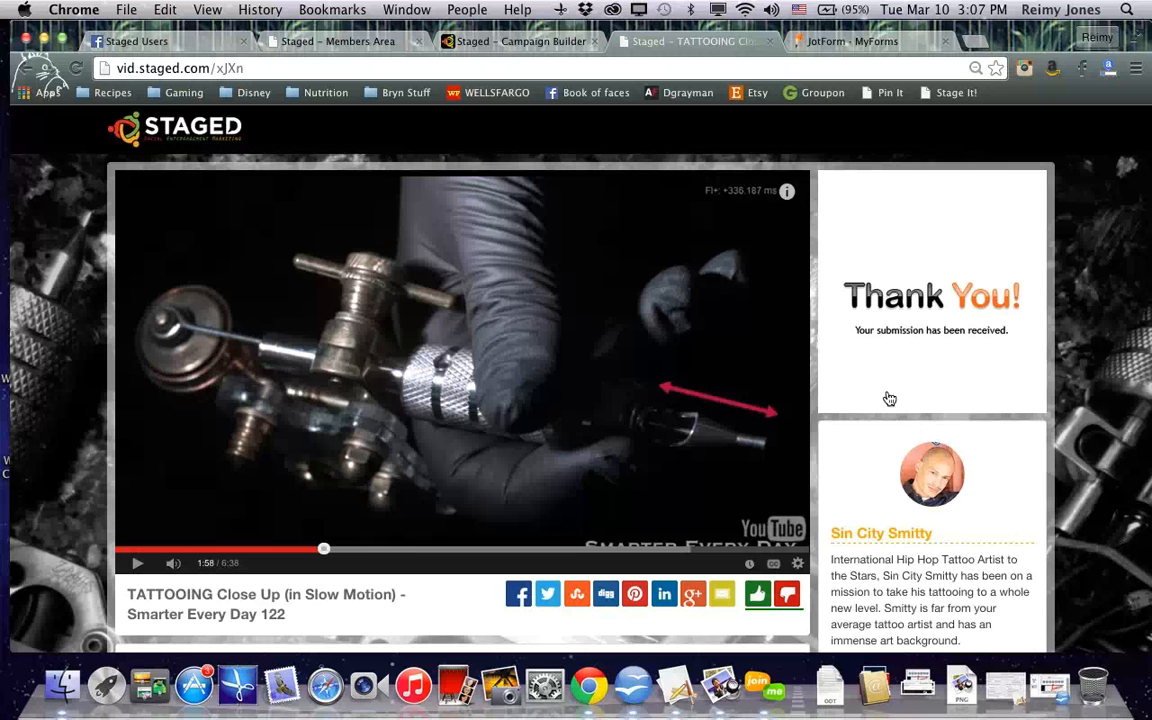
# Open the Need more info? form widget's code editor in the campaign builder
pyautogui.click(496, 46)
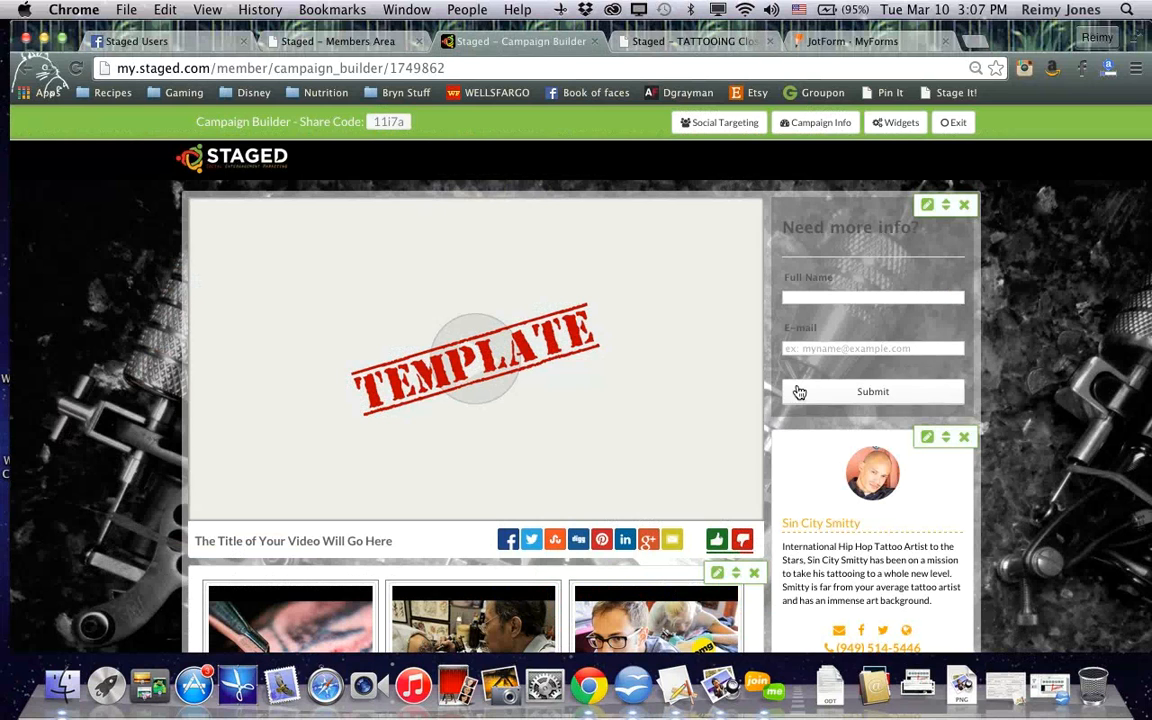
pyautogui.click(927, 207)
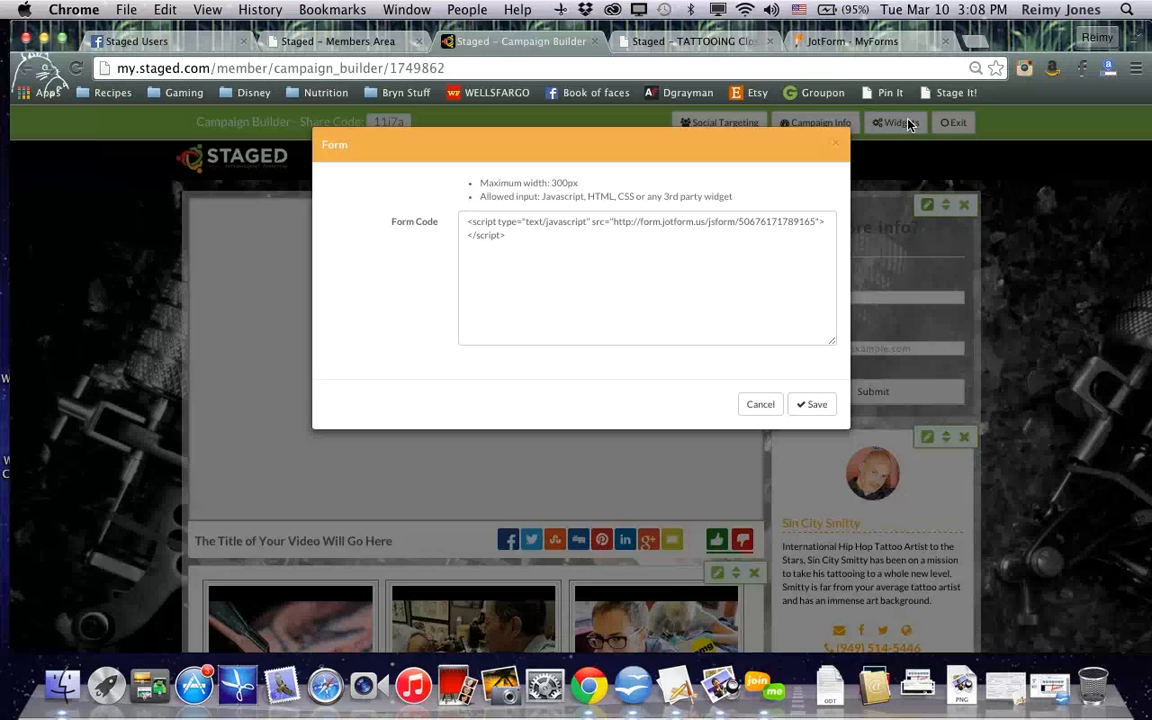
# Create a new blank JotForm form and add a Heading element to it
pyautogui.click(850, 42)
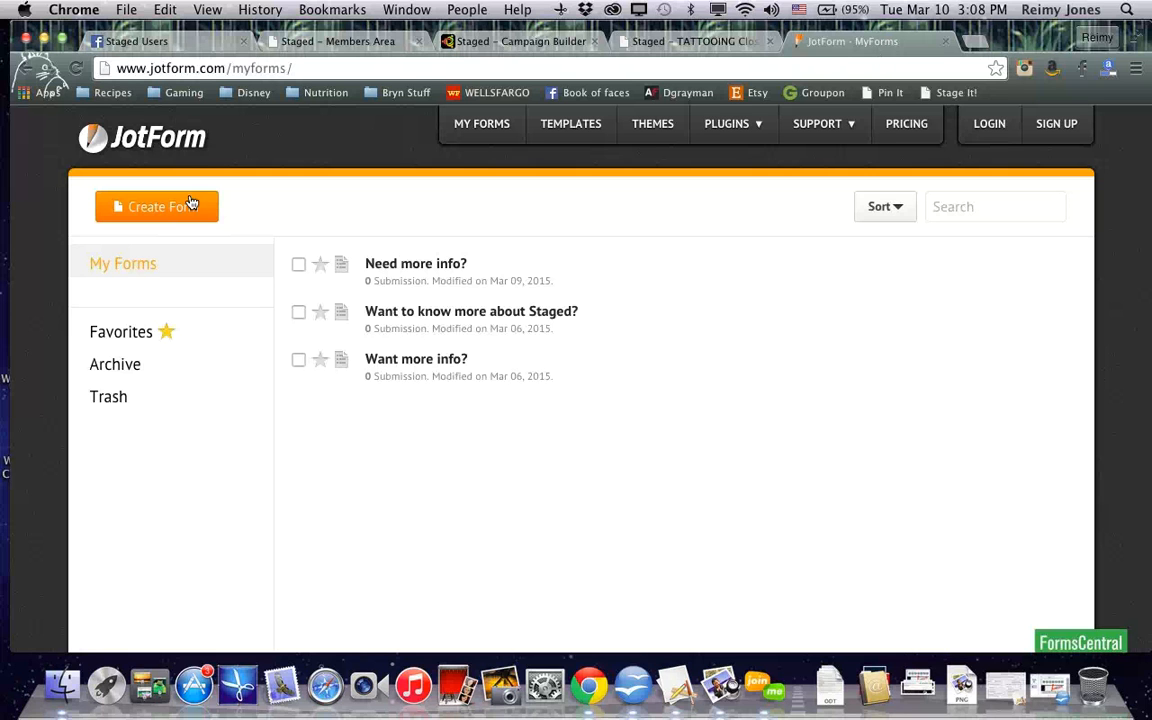
pyautogui.click(147, 210)
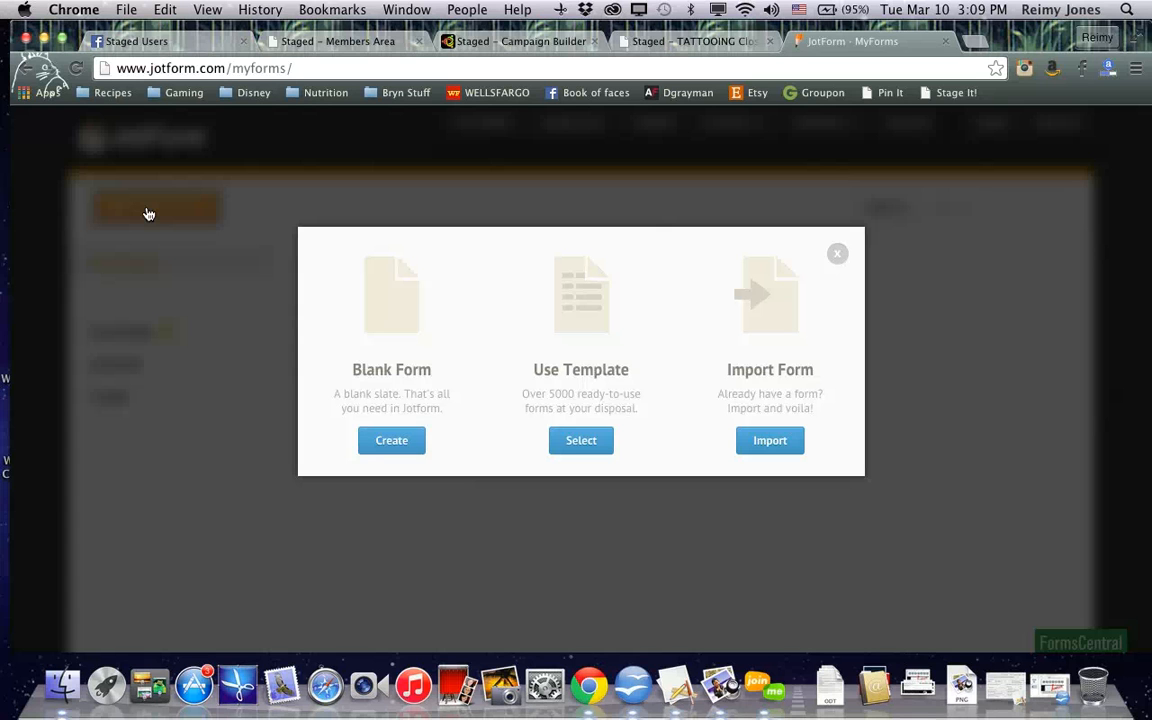
pyautogui.click(388, 442)
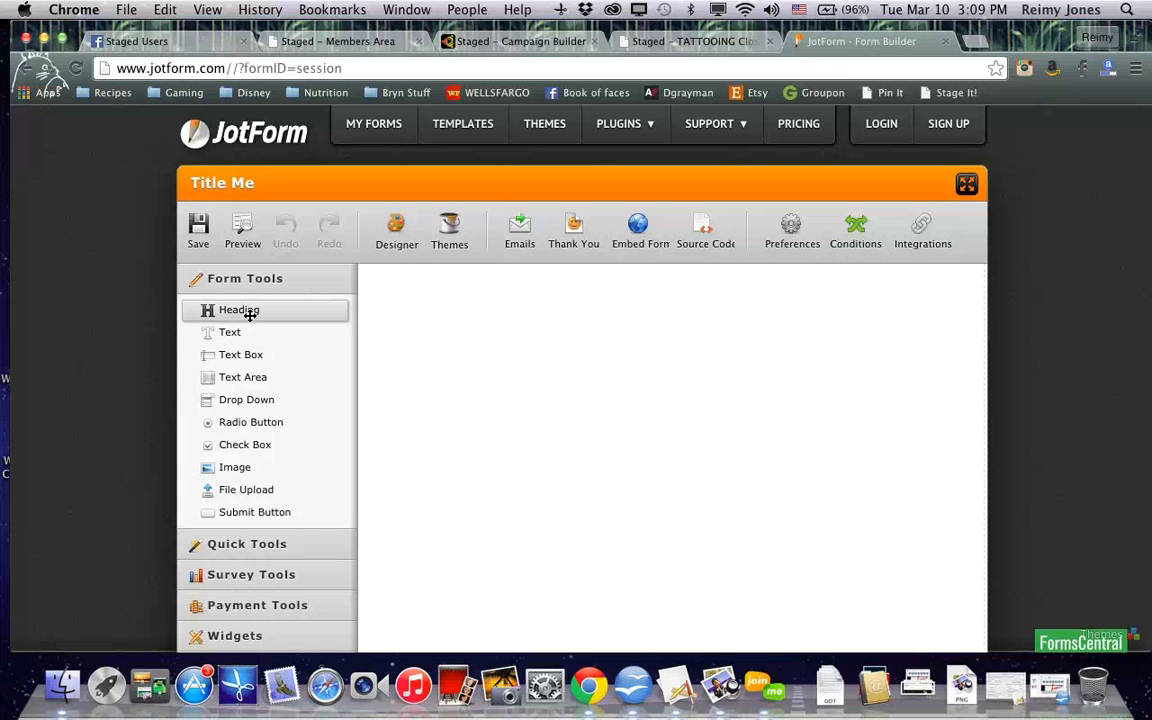
pyautogui.moveTo(249, 314); pyautogui.dragTo(429, 286)
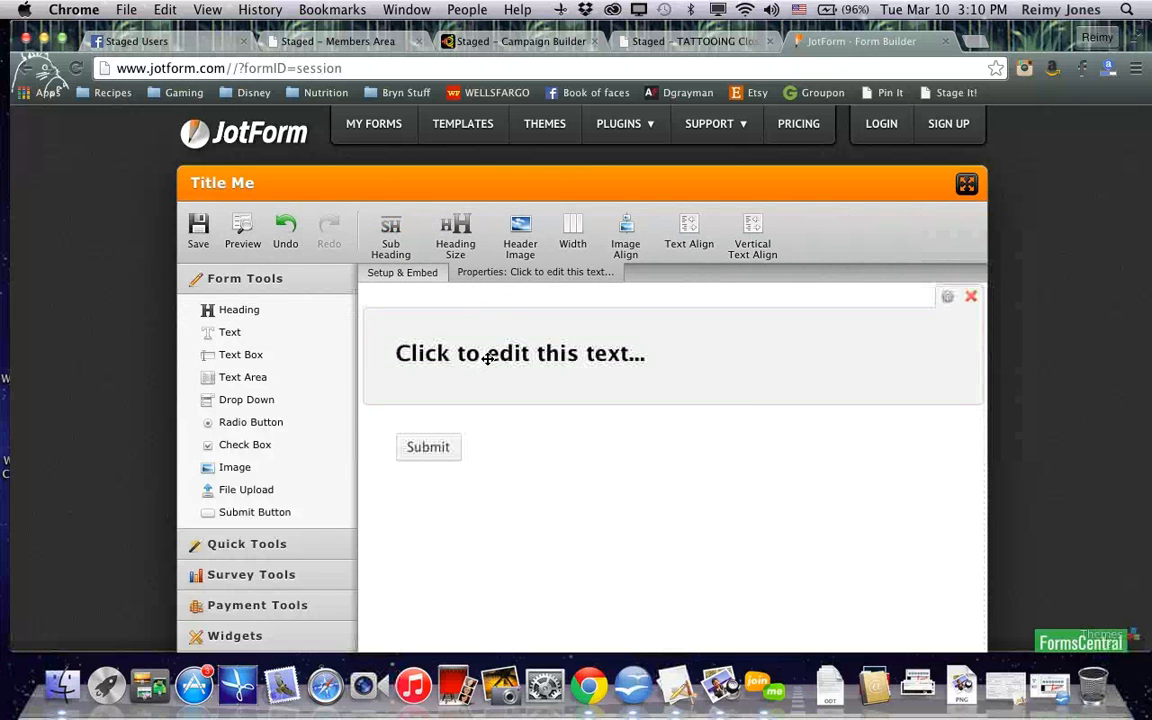
# Set the heading text to "Want more information?"
pyautogui.click(500, 353)
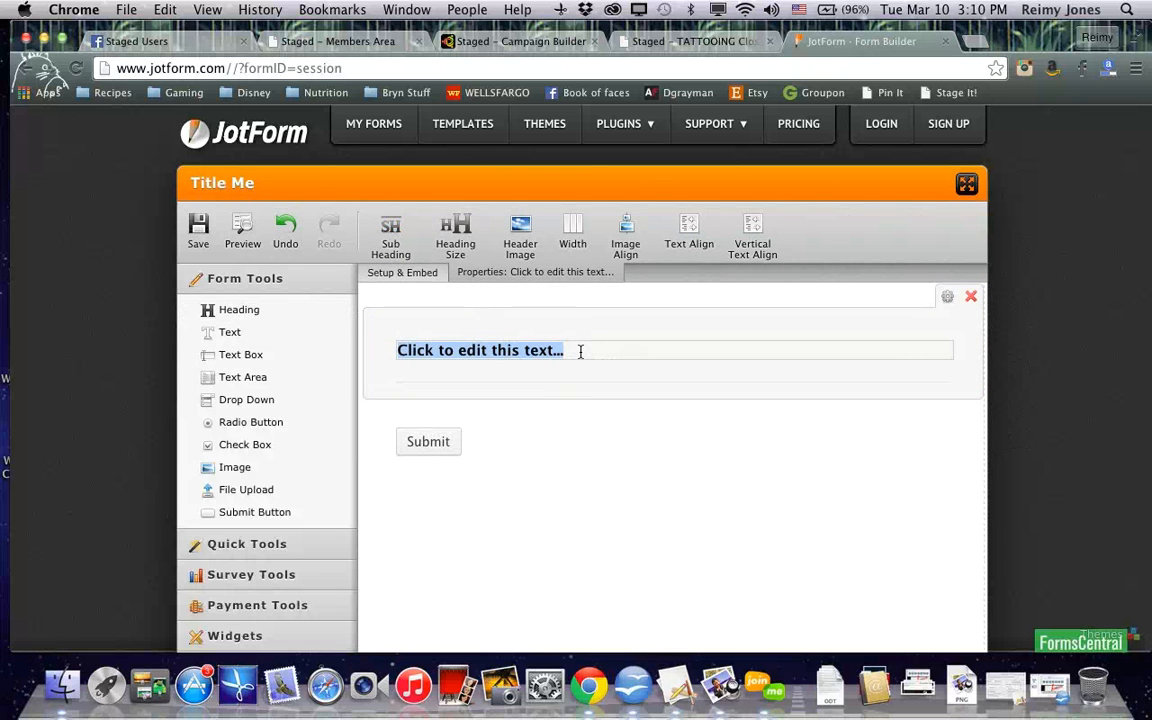
pyautogui.write('Want more informati')
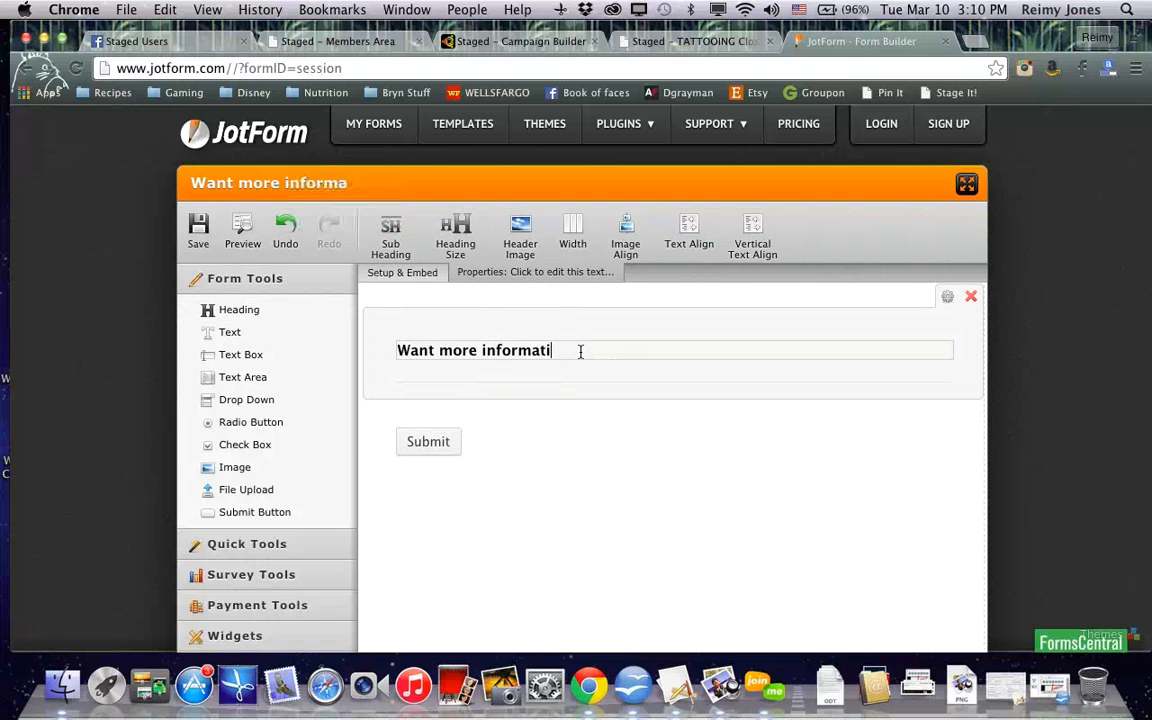
pyautogui.write('on?')
# Add Full Name and E-mail fields from the Quick Tools to the form
pyautogui.click(218, 545)
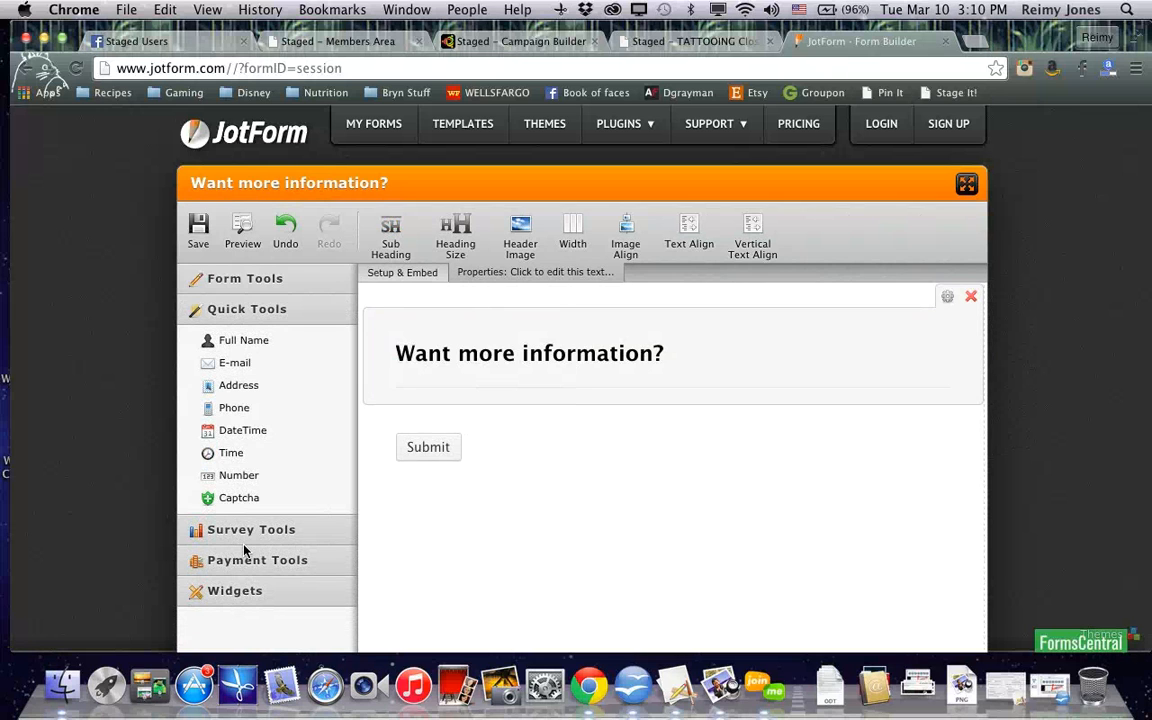
pyautogui.click(200, 341)
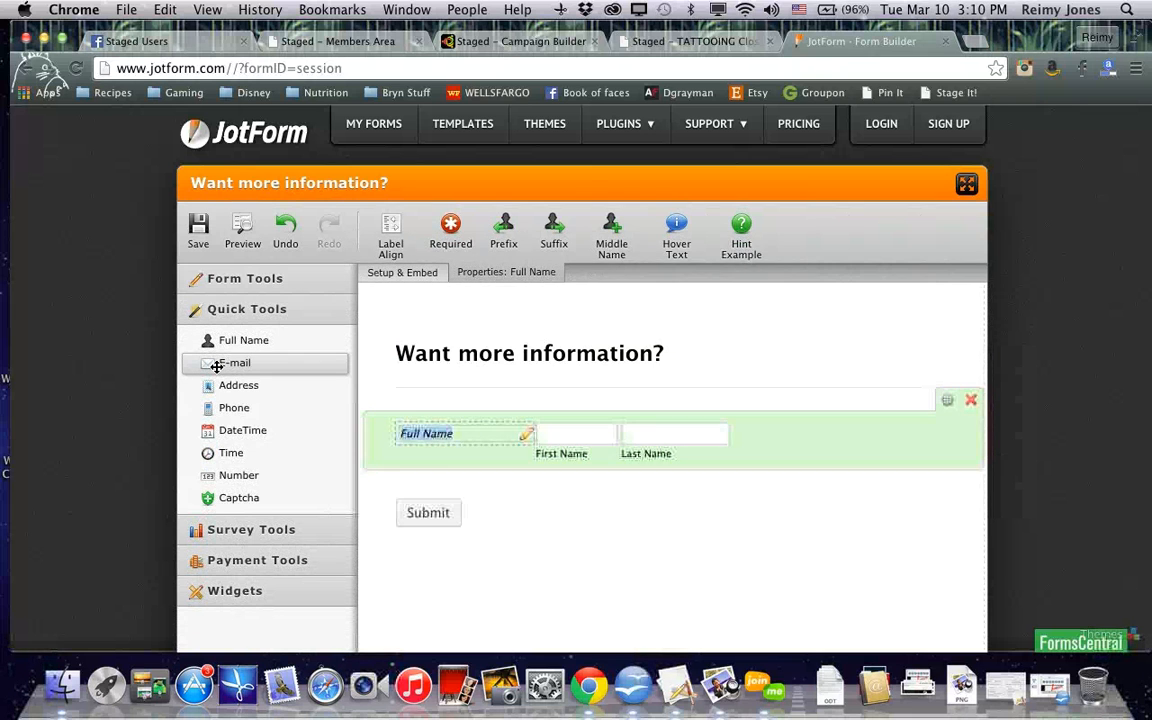
pyautogui.click(217, 364)
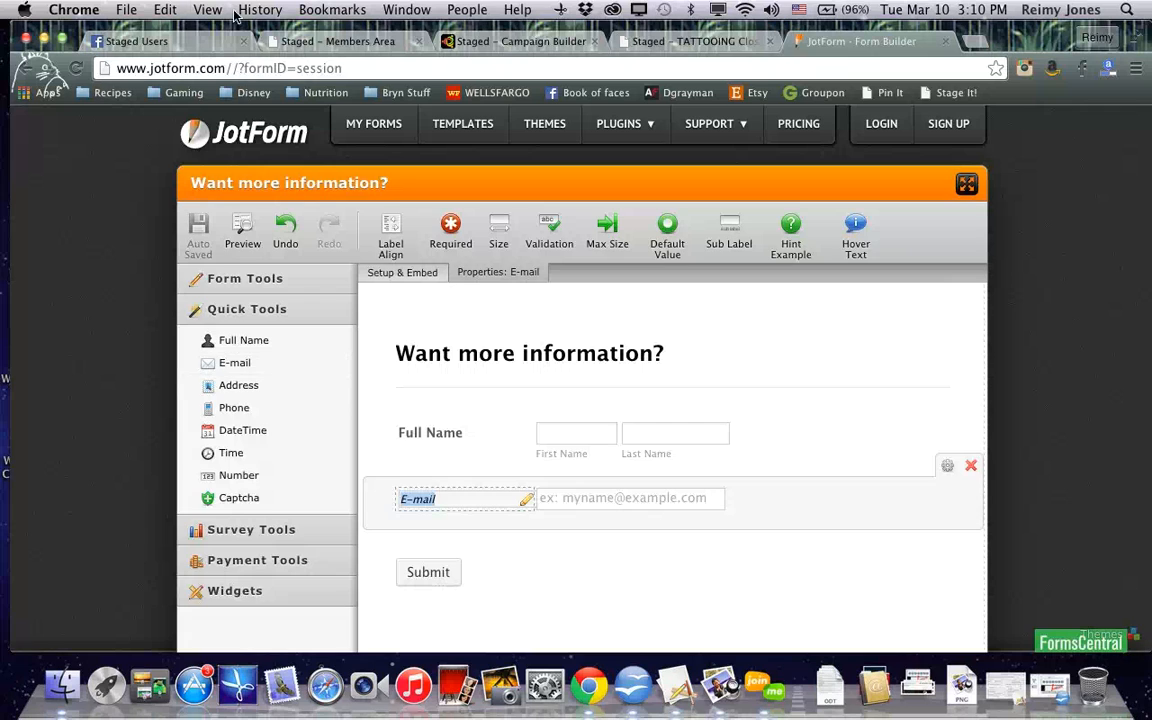
# Cancel the campaign builder's form code dialog and return to the JotForm builder
pyautogui.click(470, 42)
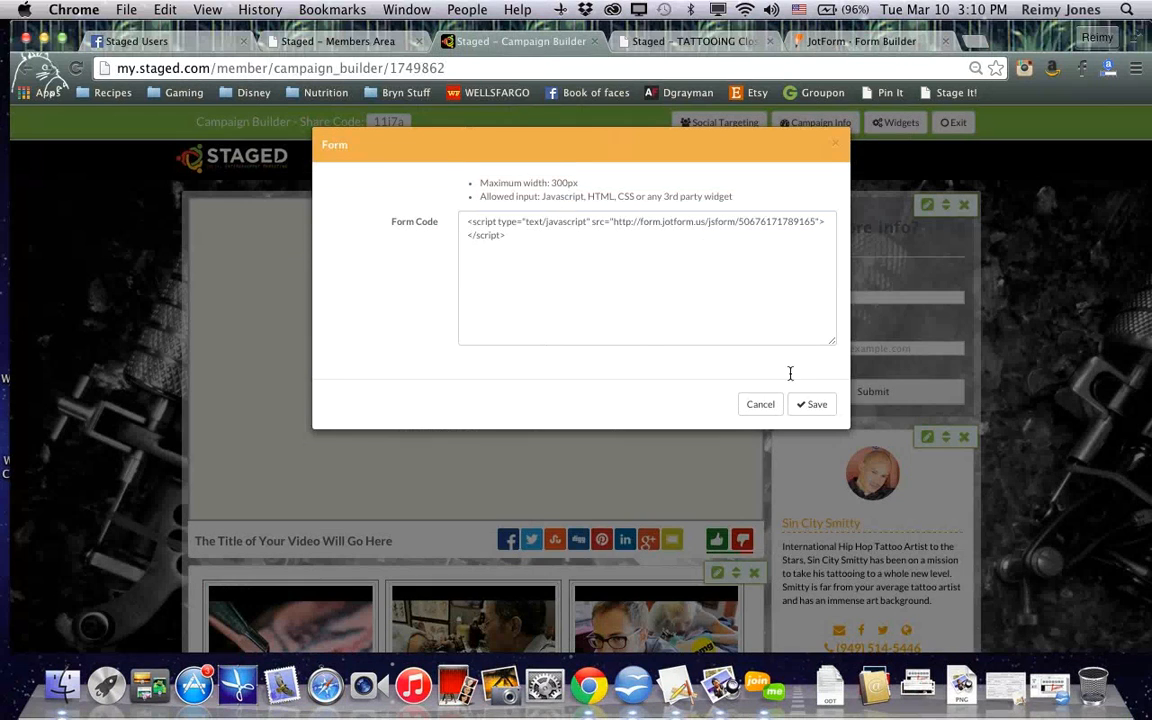
pyautogui.click(760, 405)
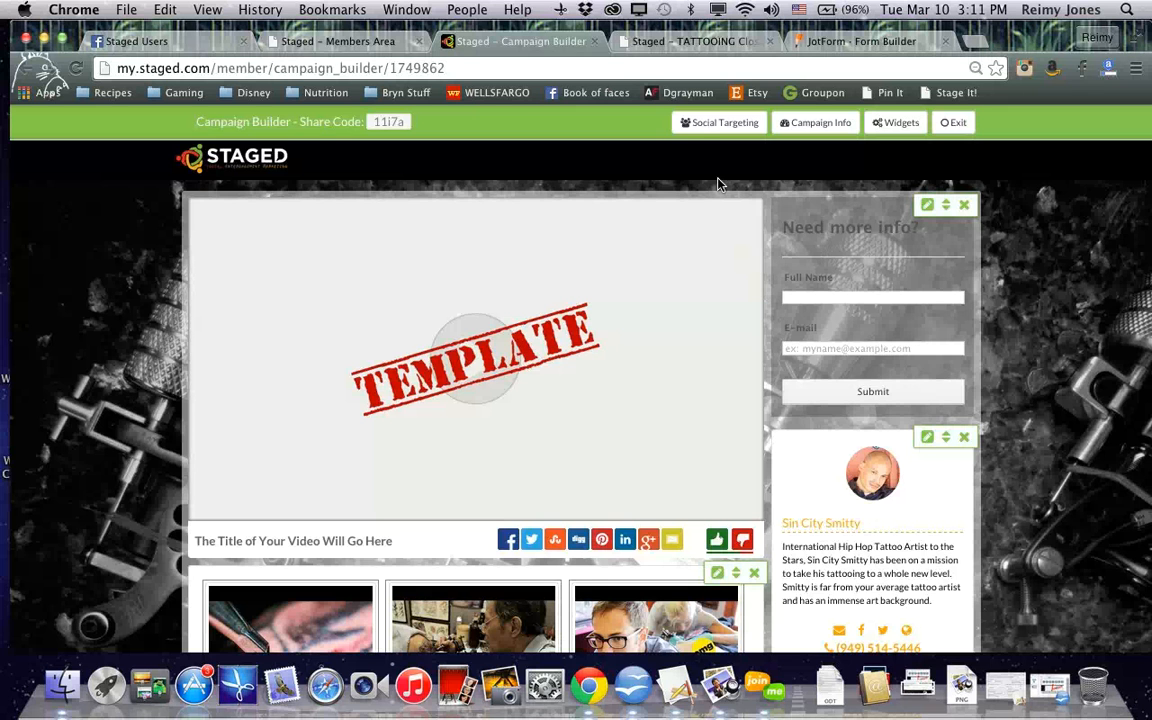
pyautogui.click(847, 44)
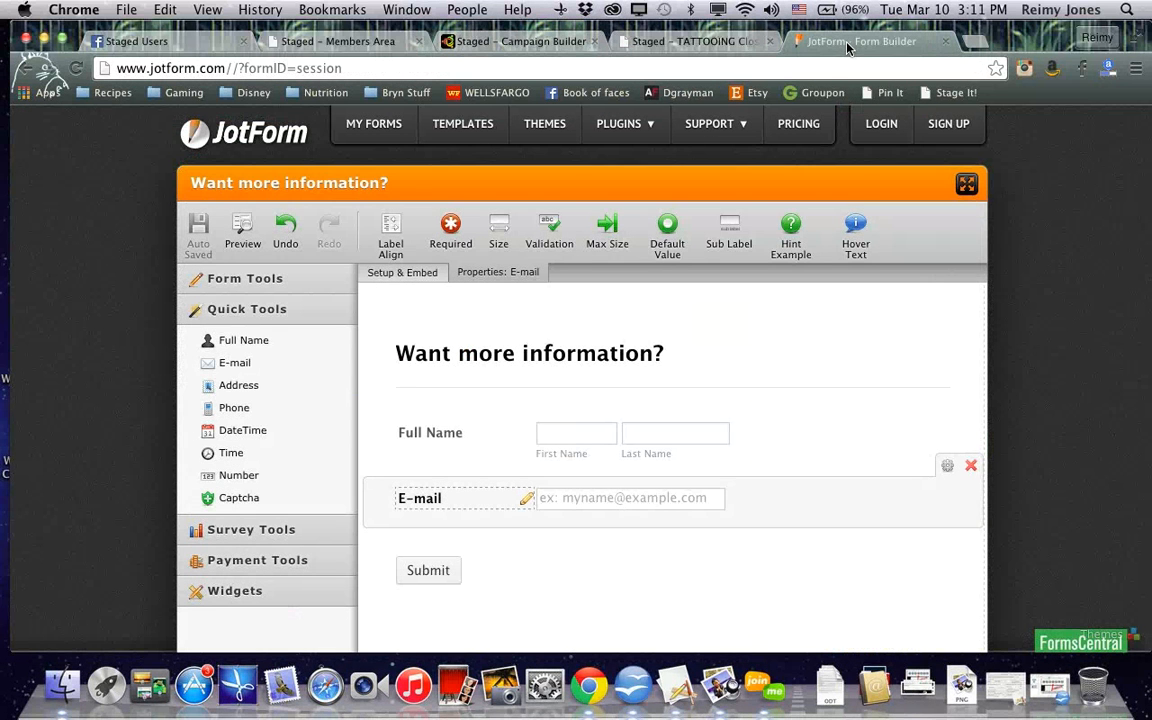
# Open the form Designer and inspect the heading style options
pyautogui.click(417, 277)
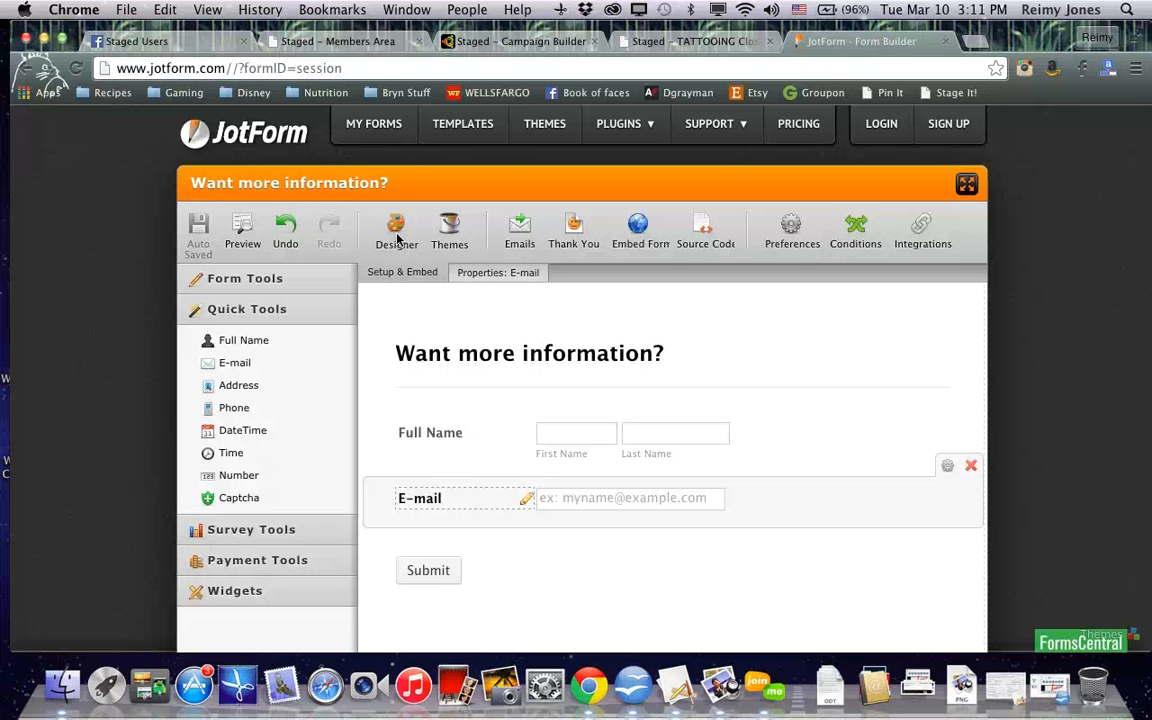
pyautogui.click(397, 237)
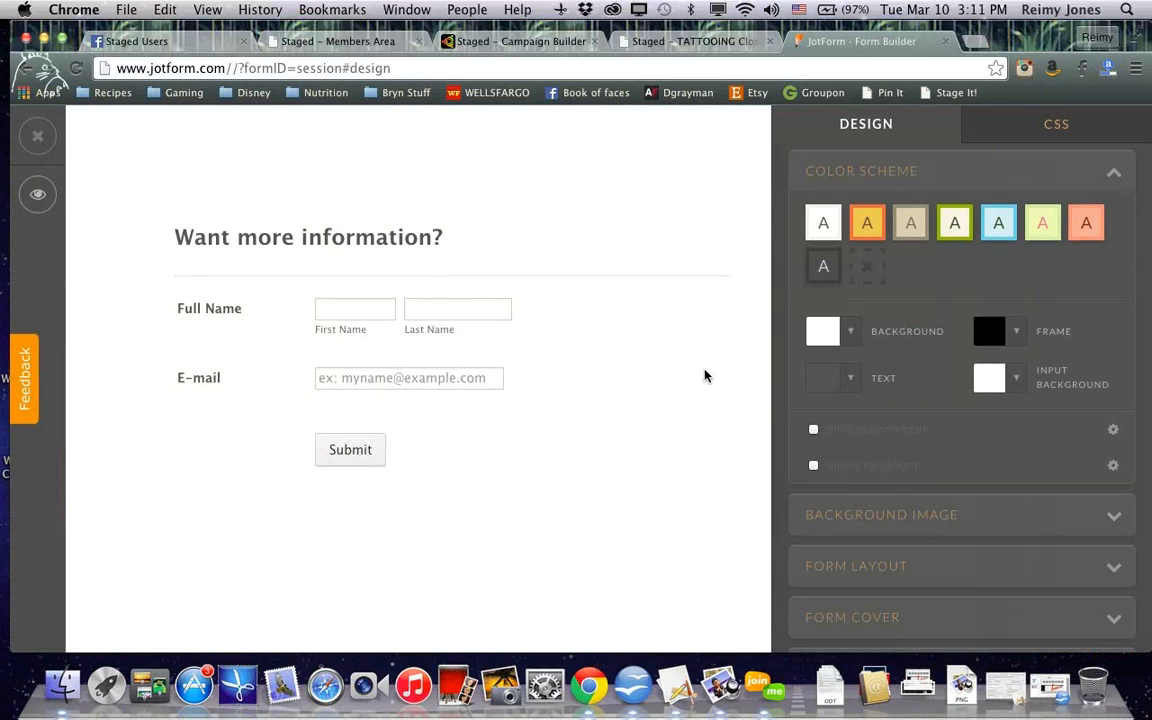
pyautogui.click(433, 309)
pyautogui.click(326, 244)
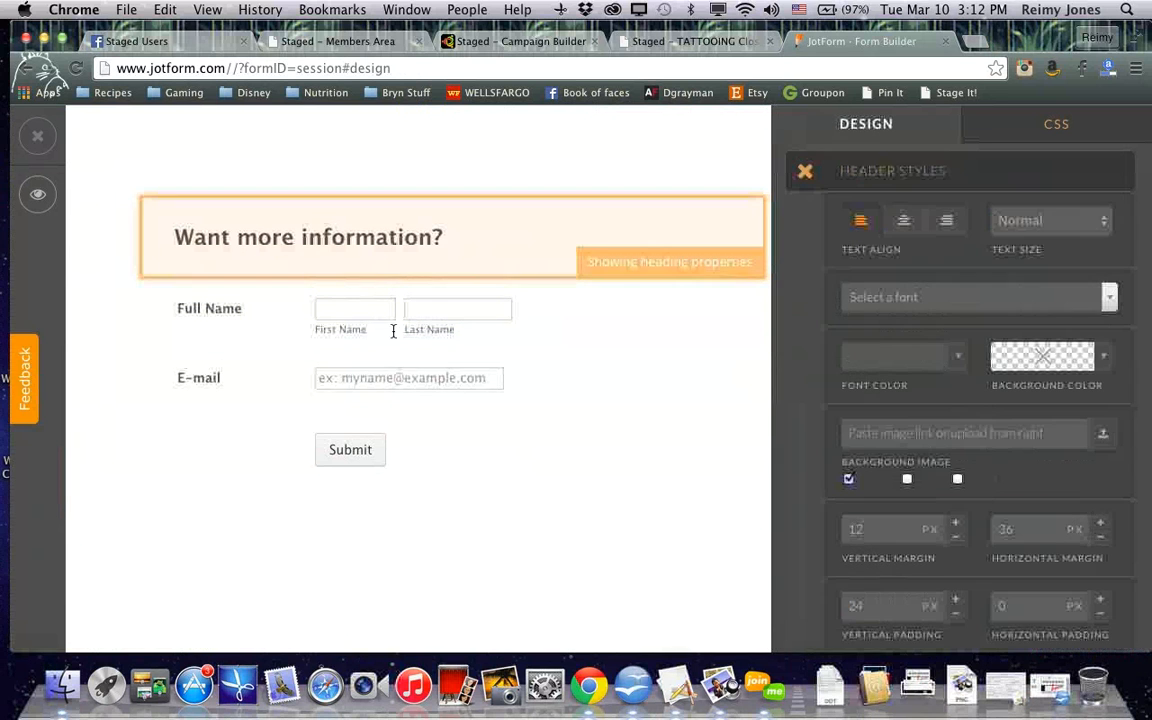
pyautogui.click(500, 478)
pyautogui.click(437, 542)
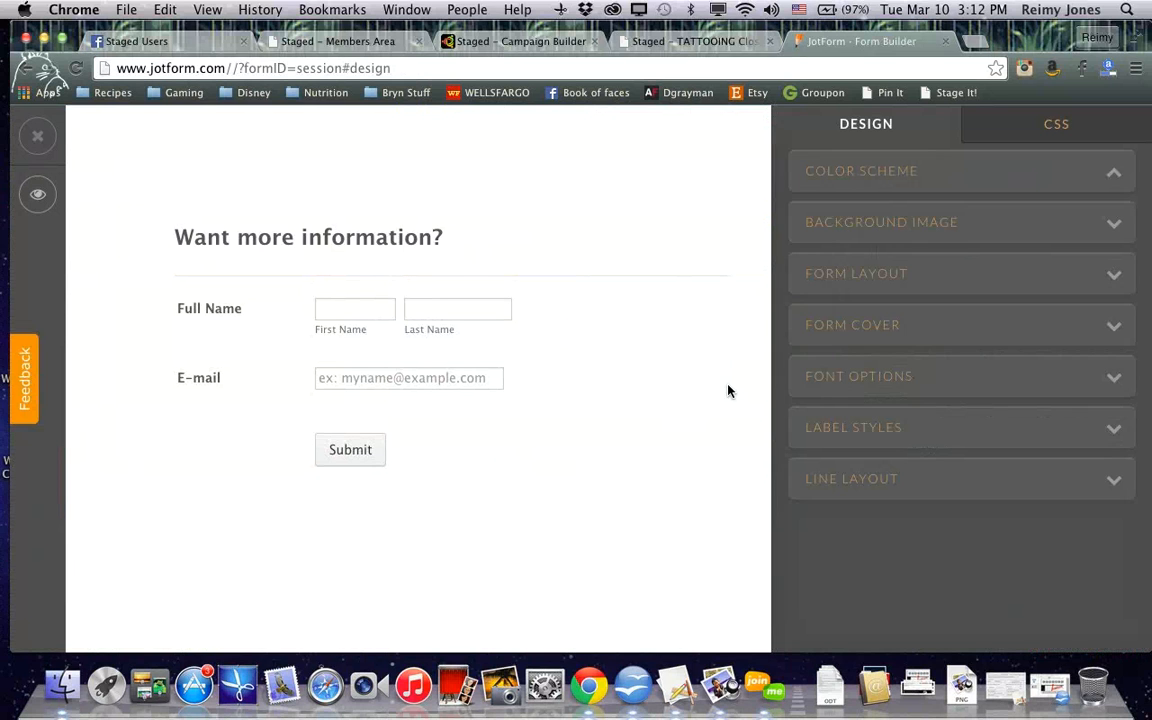
# Set the form width to 300 px in the Form Layout settings
pyautogui.click(922, 278)
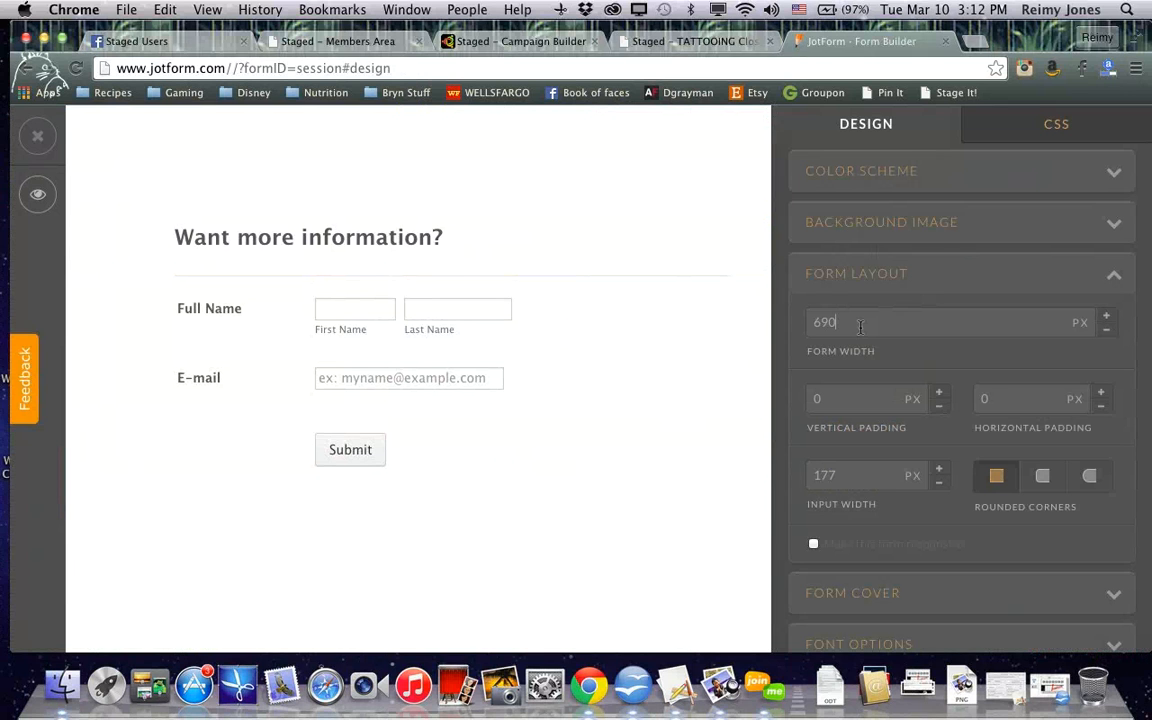
pyautogui.press('BackSpace')
pyautogui.press('BackSpace')
pyautogui.press('BackSpace')
pyautogui.write('30')
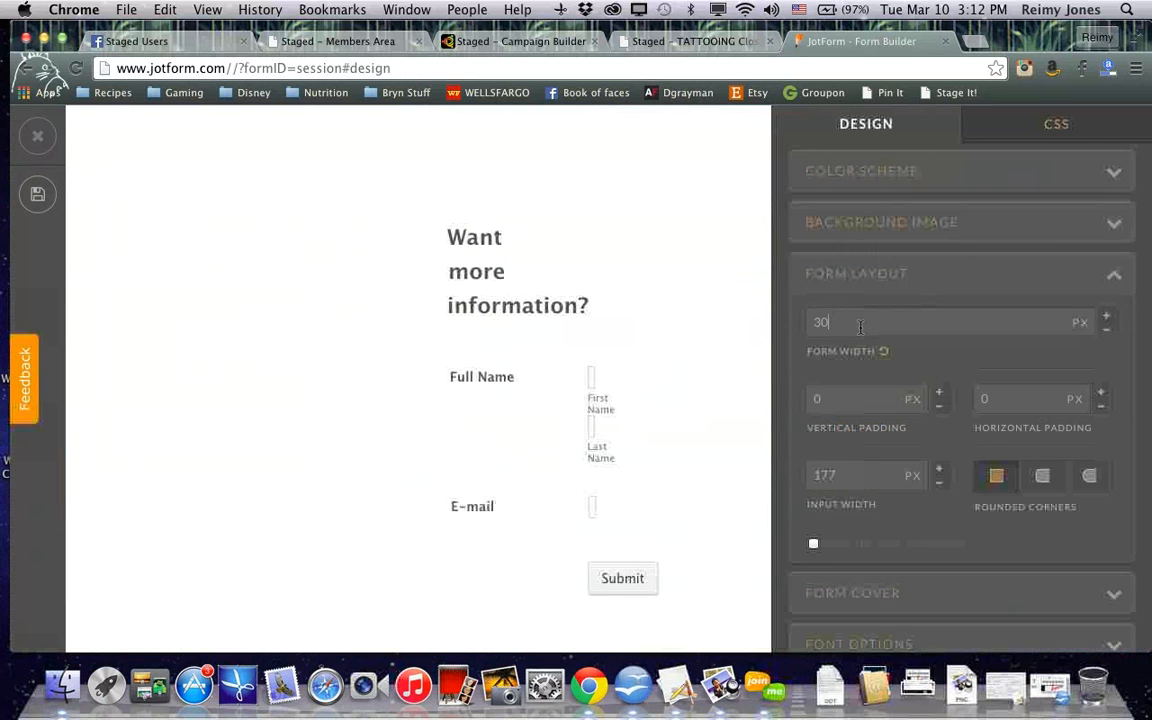
pyautogui.write('0')
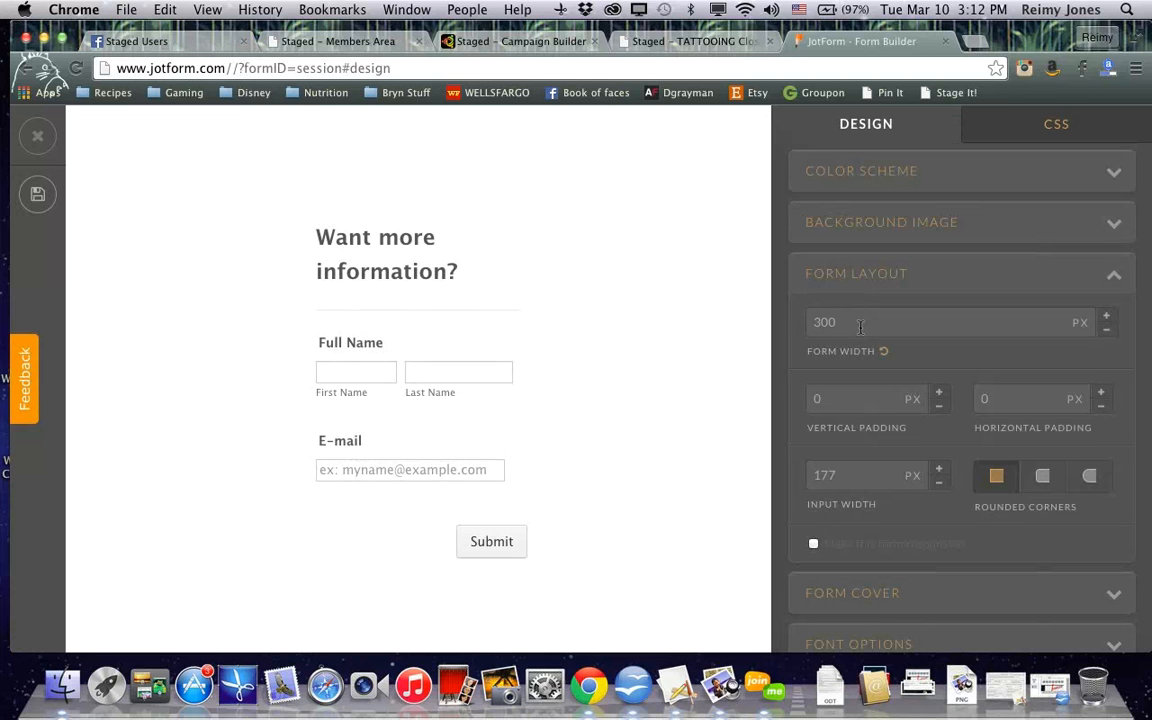
# Set the form background color to red #d12828
pyautogui.click(1033, 178)
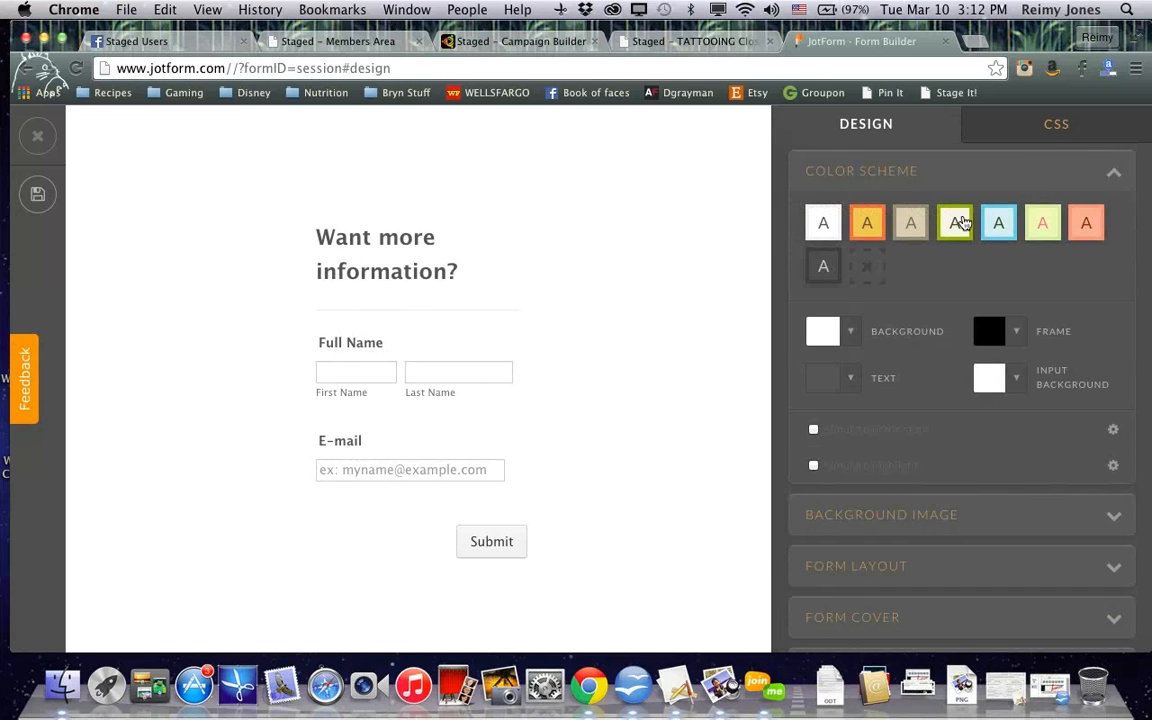
pyautogui.click(843, 334)
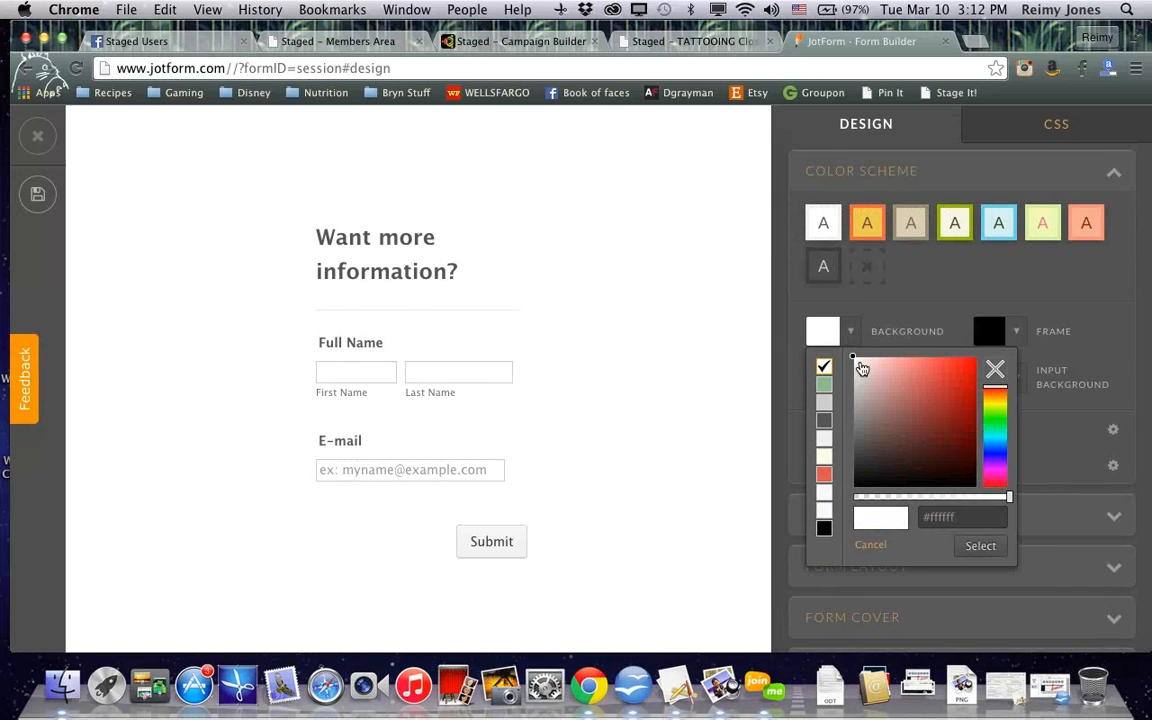
pyautogui.click(951, 379)
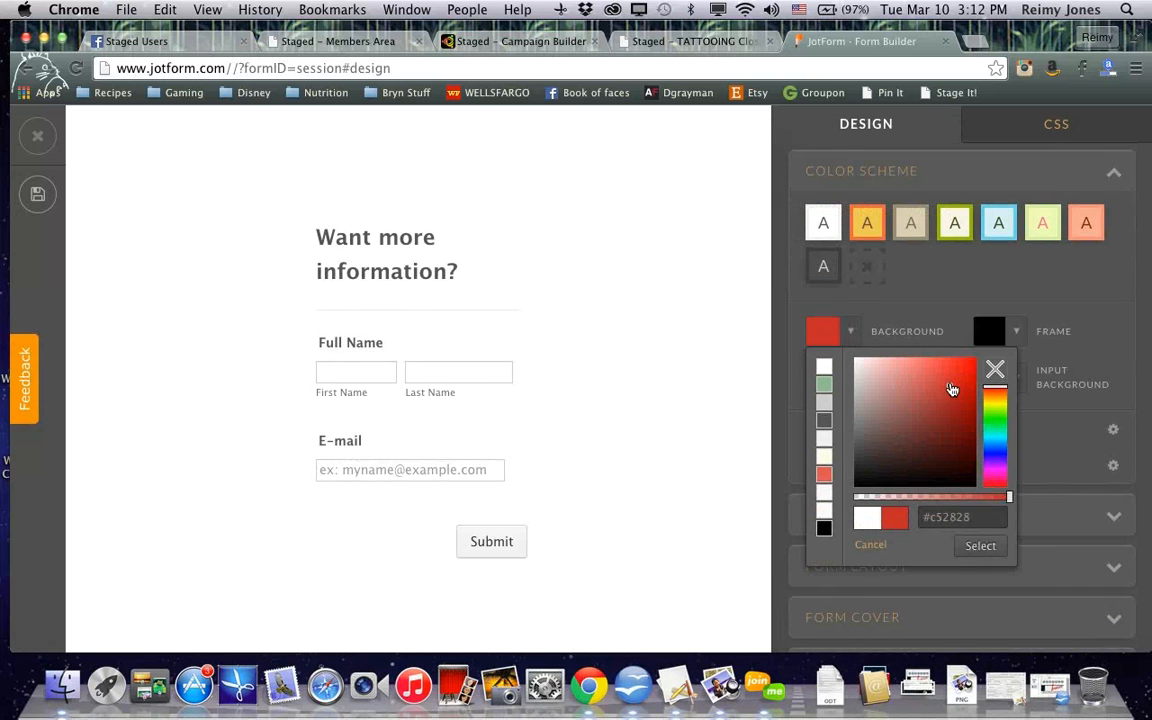
pyautogui.click(985, 546)
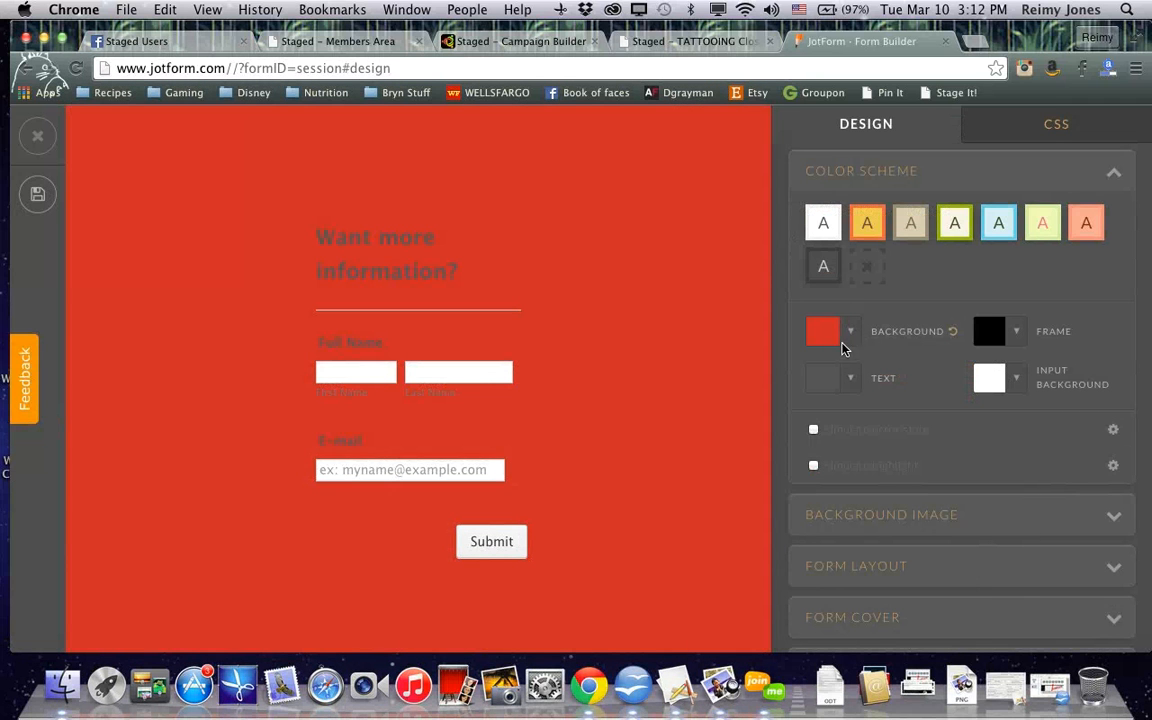
# Reduce the red background color's opacity to about half
pyautogui.click(849, 332)
pyautogui.moveTo(880, 500); pyautogui.dragTo(928, 510)
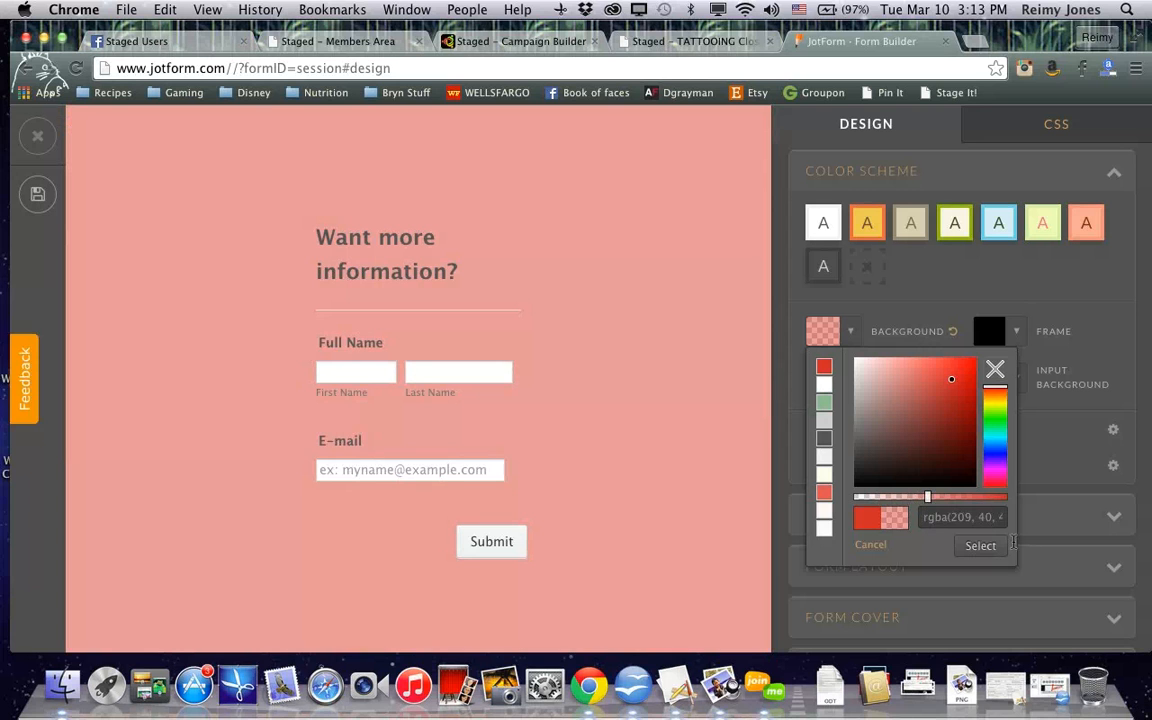
pyautogui.click(995, 545)
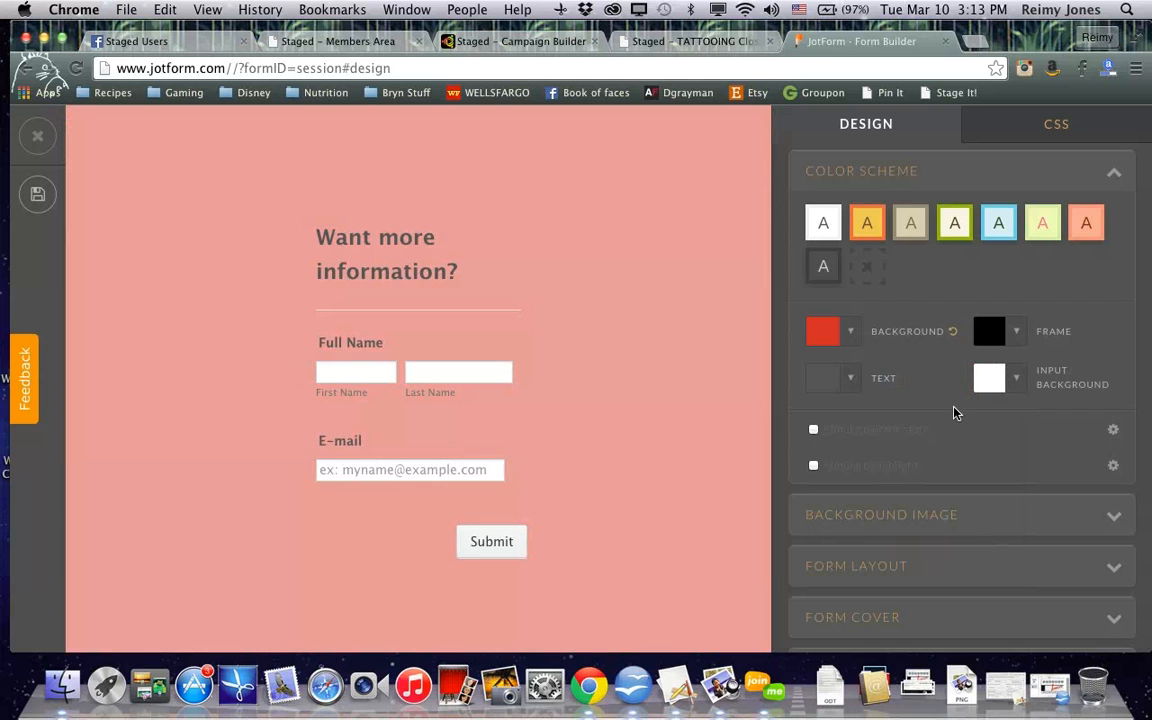
# Save the design changes and close the form Designer
pyautogui.click(920, 513)
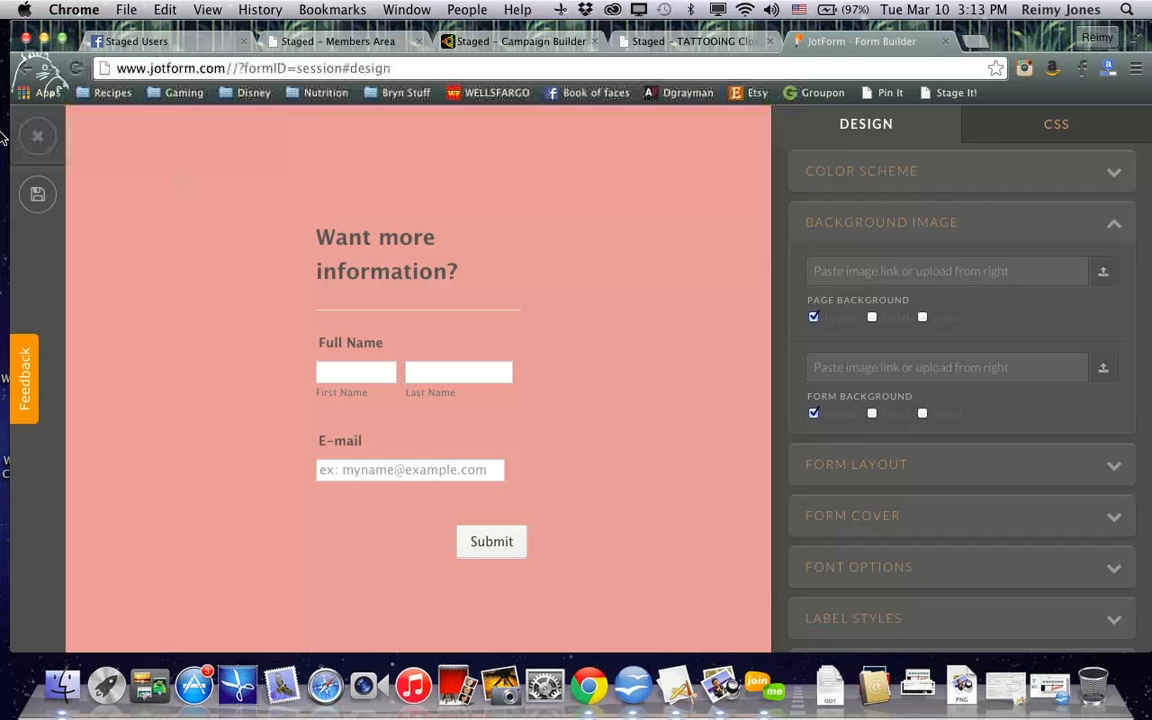
pyautogui.click(36, 193)
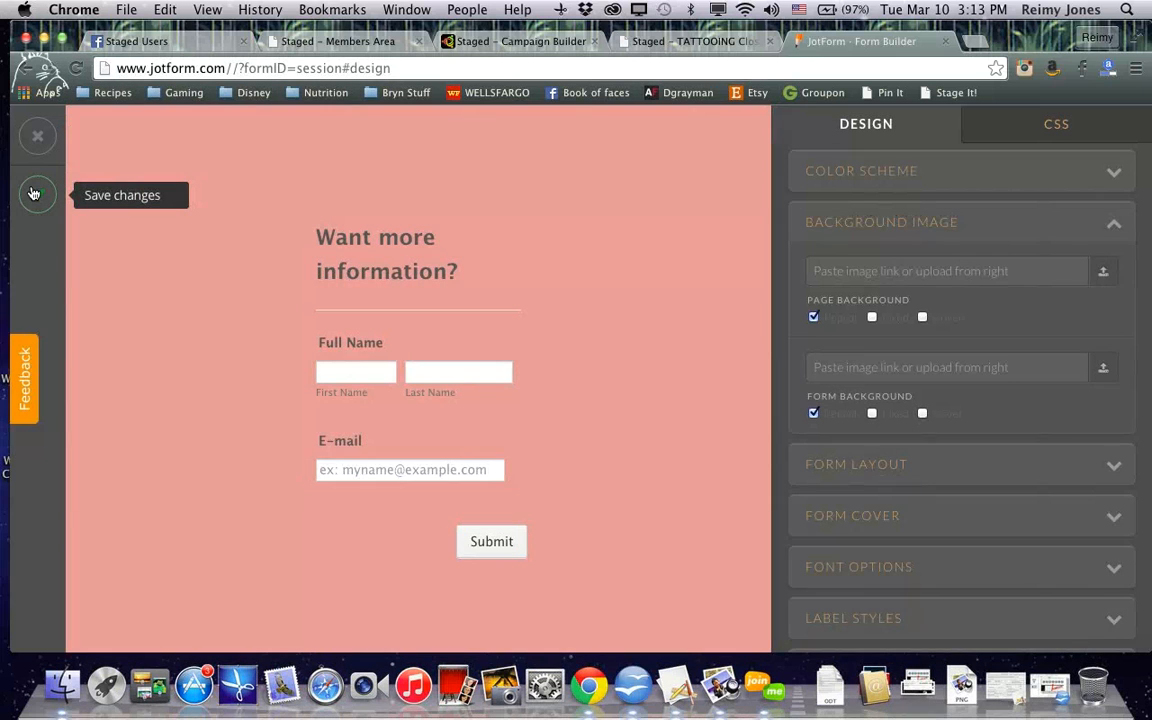
pyautogui.click(37, 137)
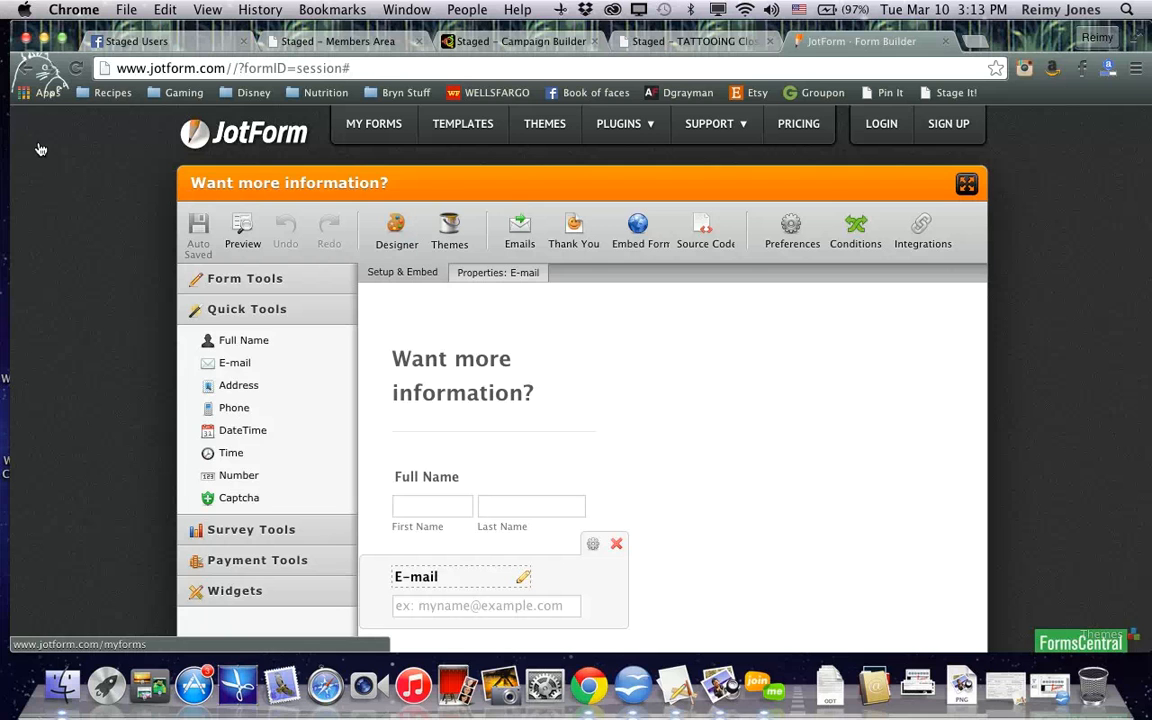
# Add a Notifier email that sends each submission to the owner's e-mail address, keeping the default template
pyautogui.click(519, 240)
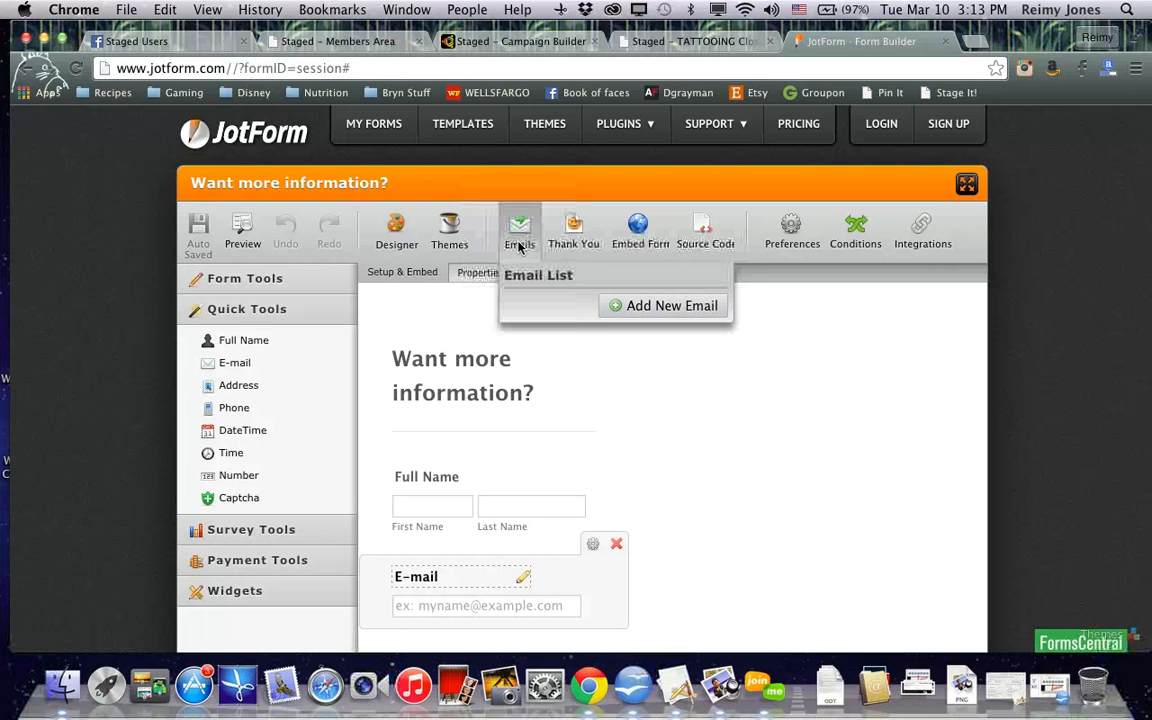
pyautogui.click(618, 306)
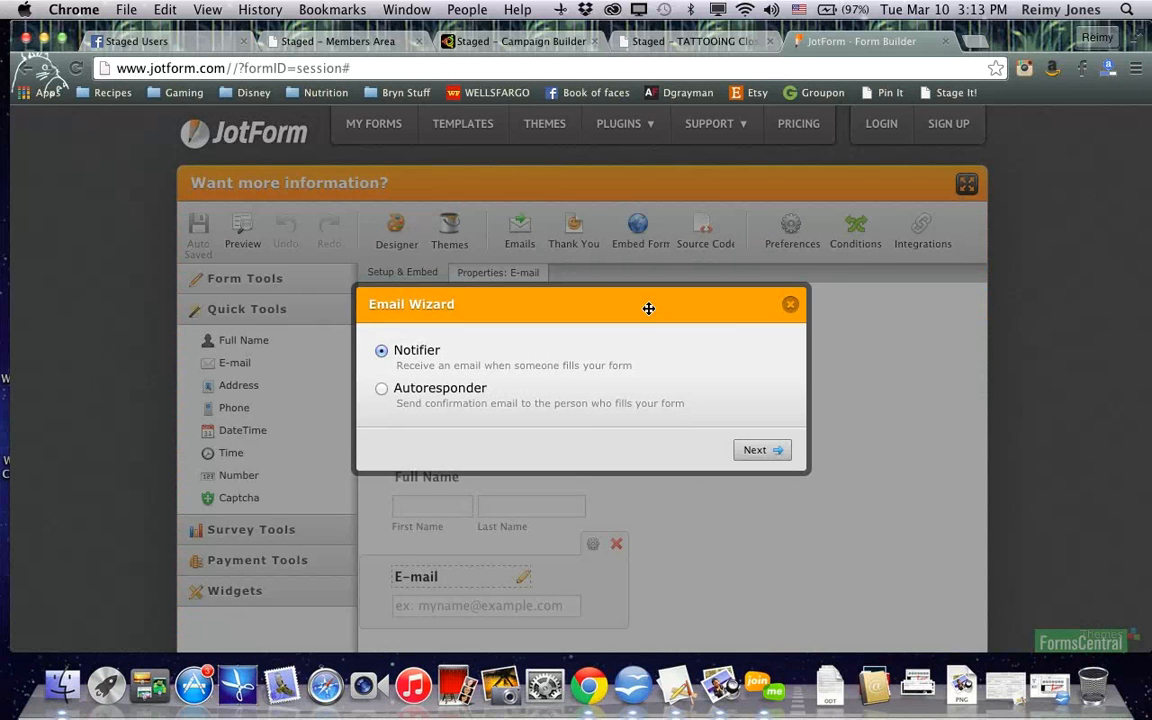
pyautogui.click(771, 451)
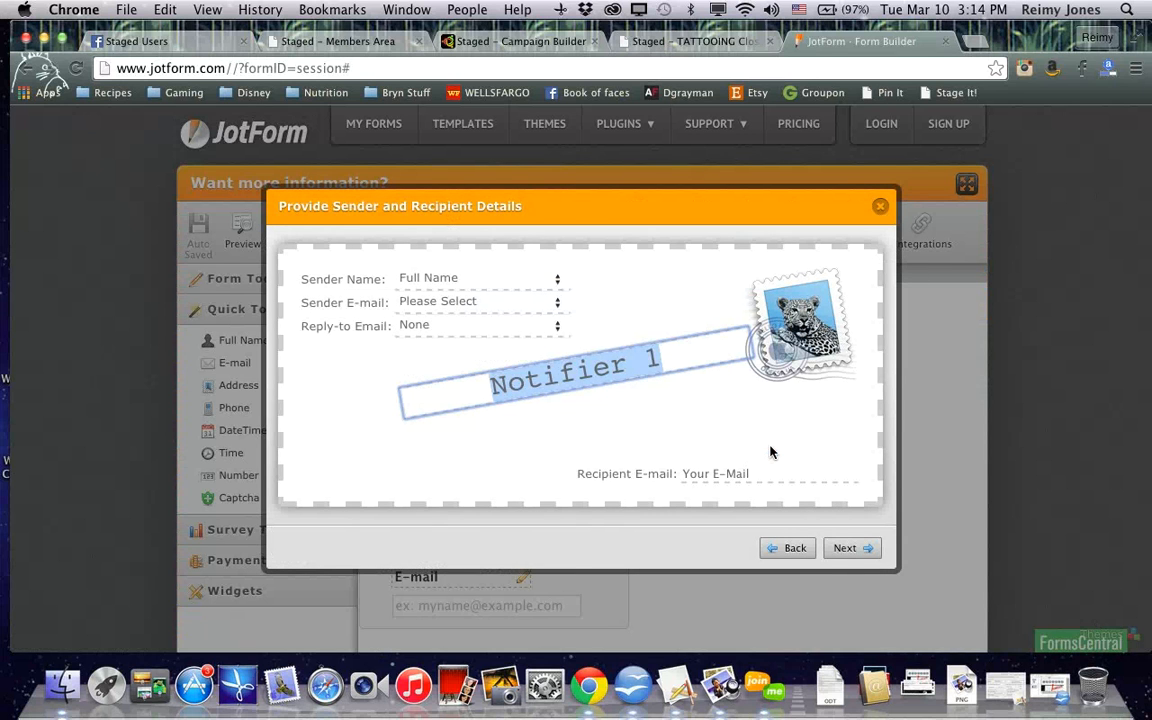
pyautogui.click(738, 478)
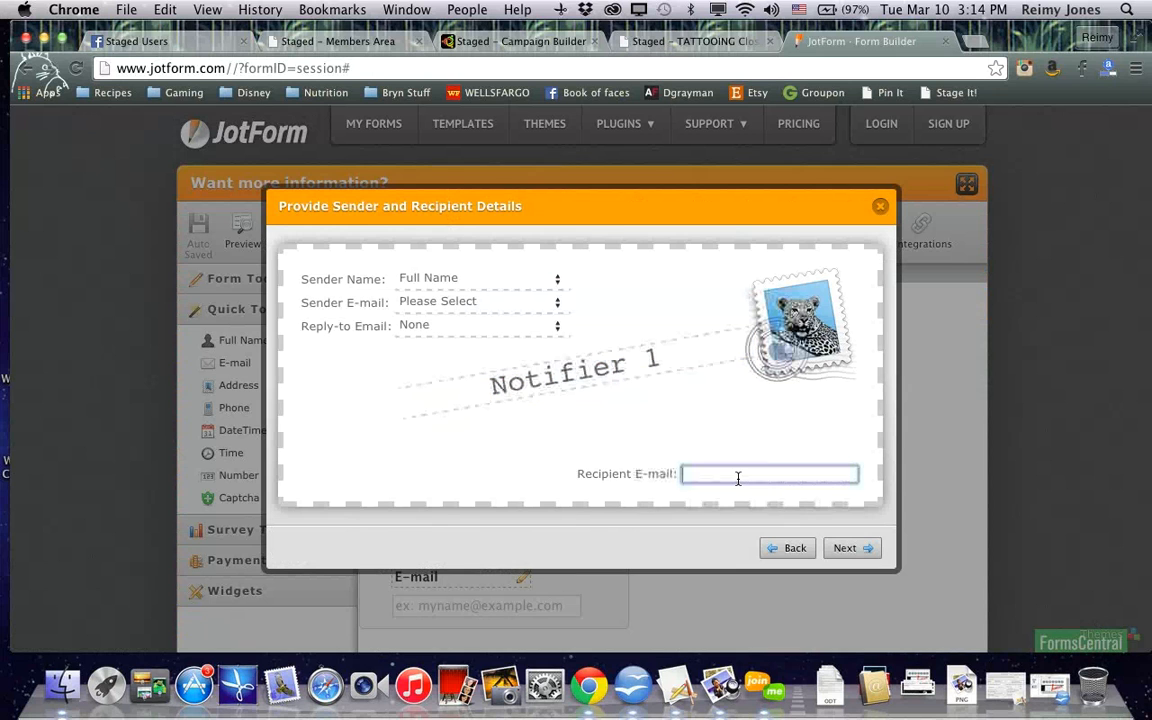
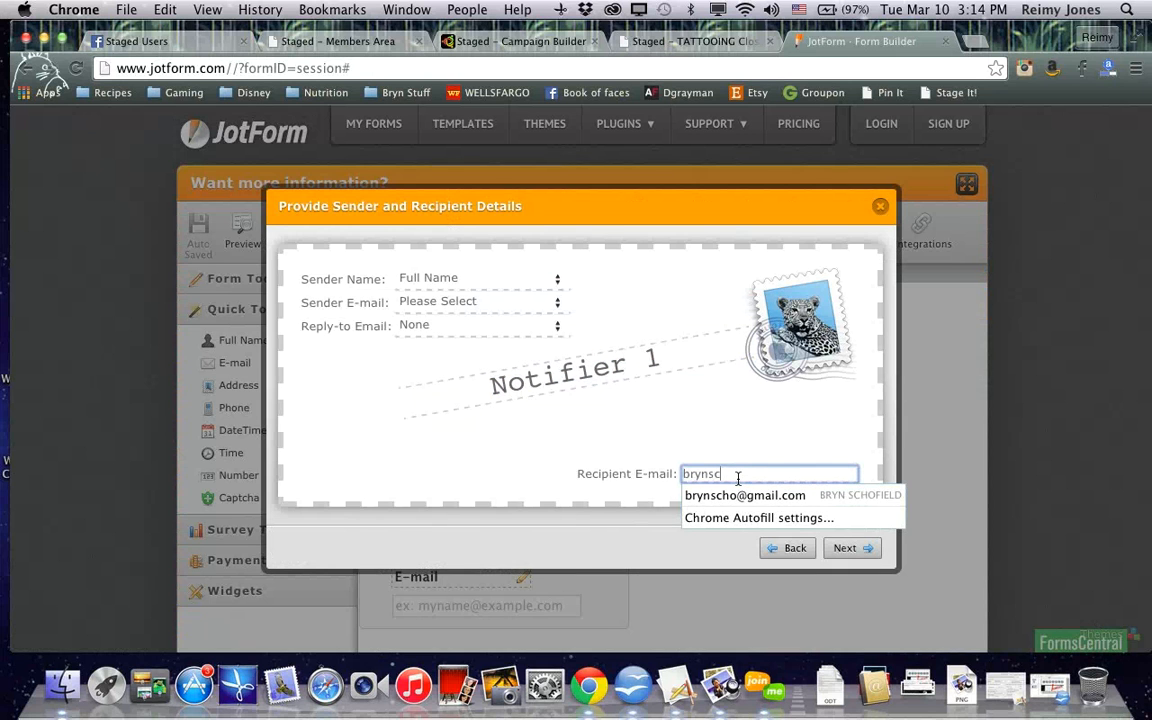
pyautogui.press('Down')
pyautogui.press('Return')
pyautogui.click(866, 548)
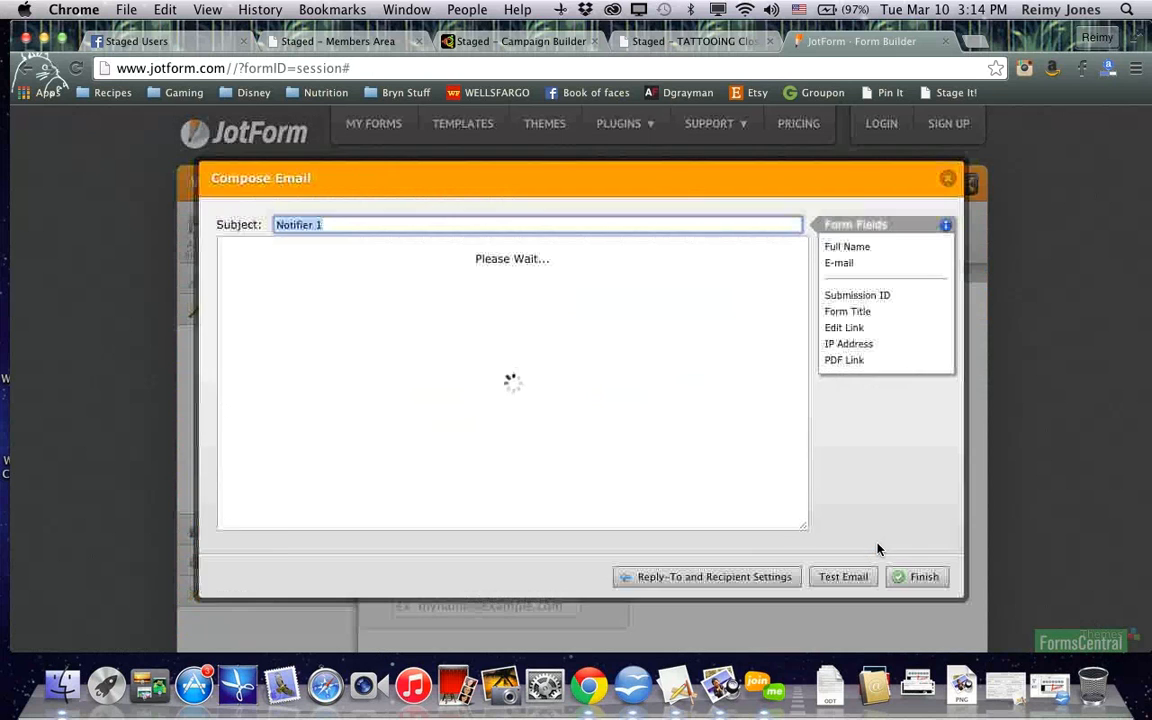
pyautogui.scroll(-3, 870, 548)
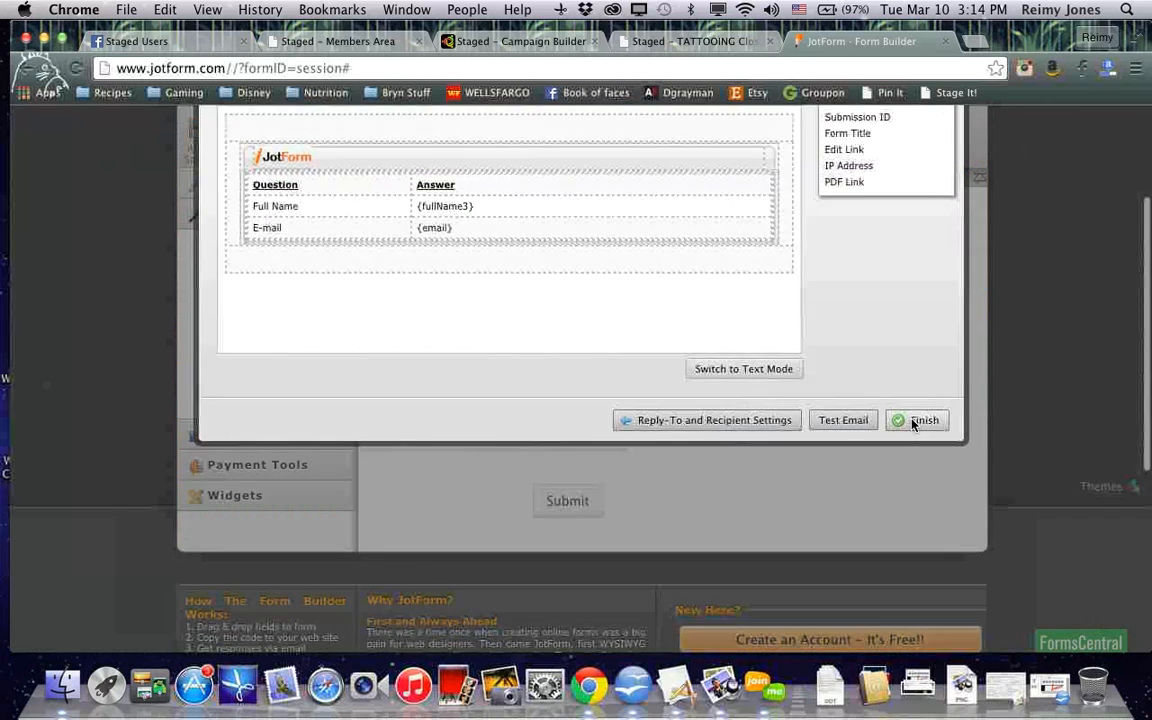
pyautogui.scroll(3, 911, 425)
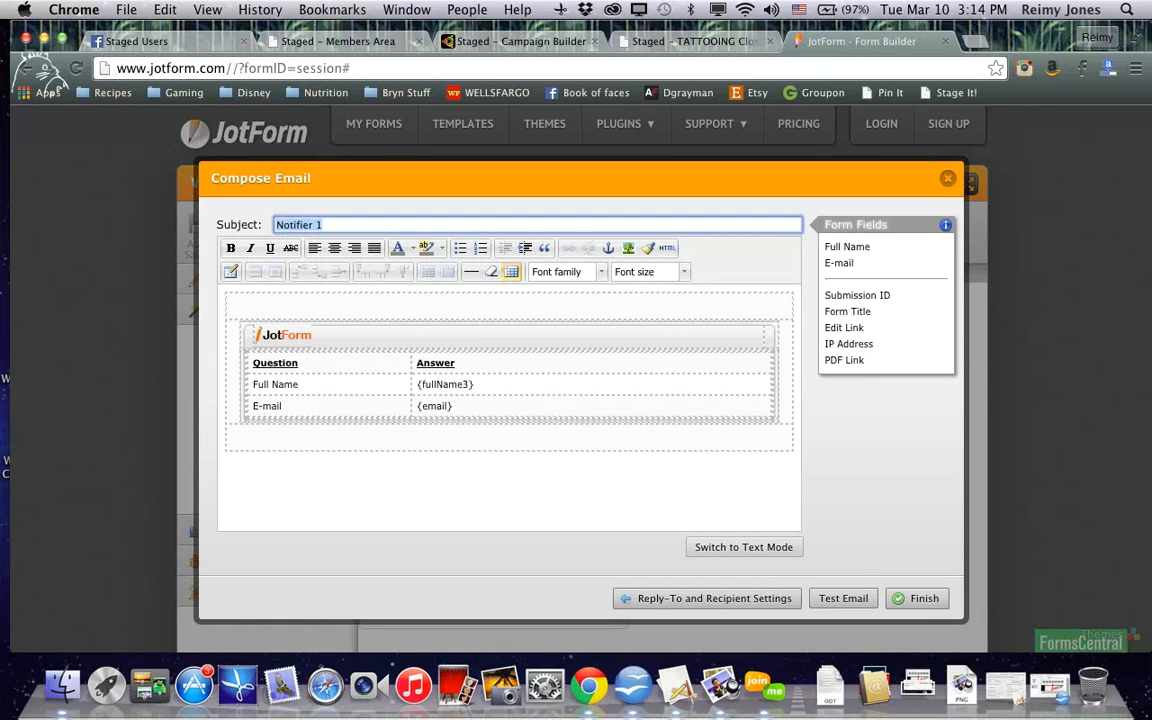
pyautogui.click(902, 608)
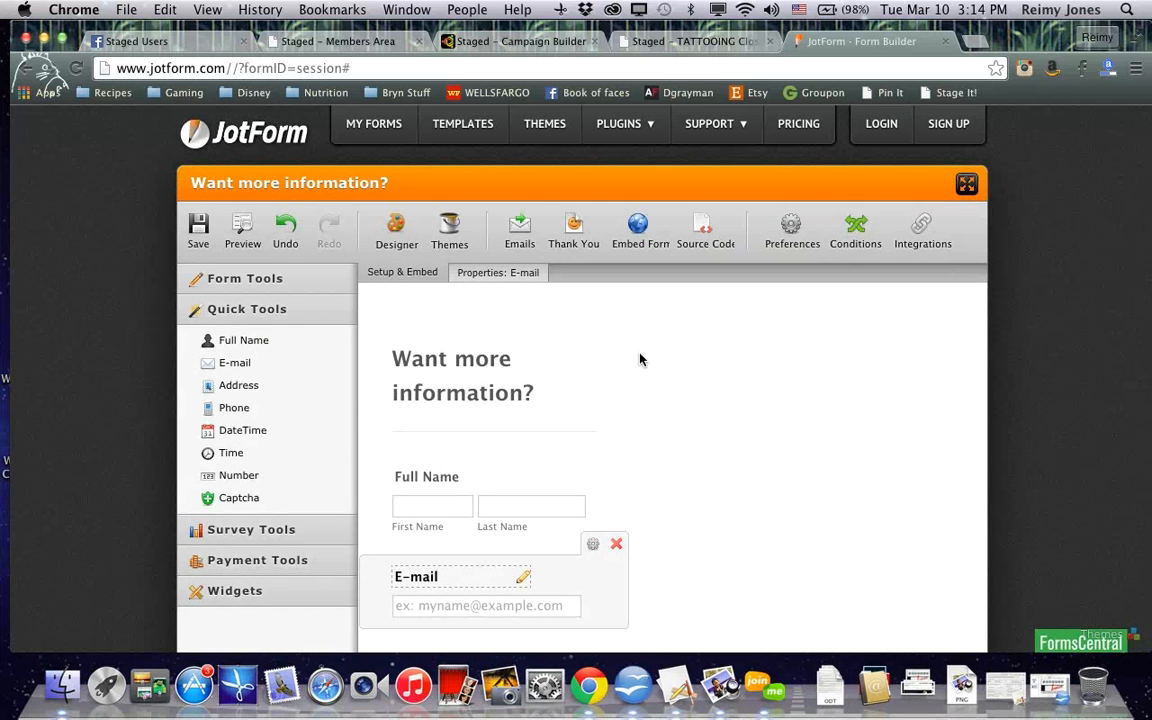
# Open the form's source code and copy the embed script
pyautogui.click(700, 232)
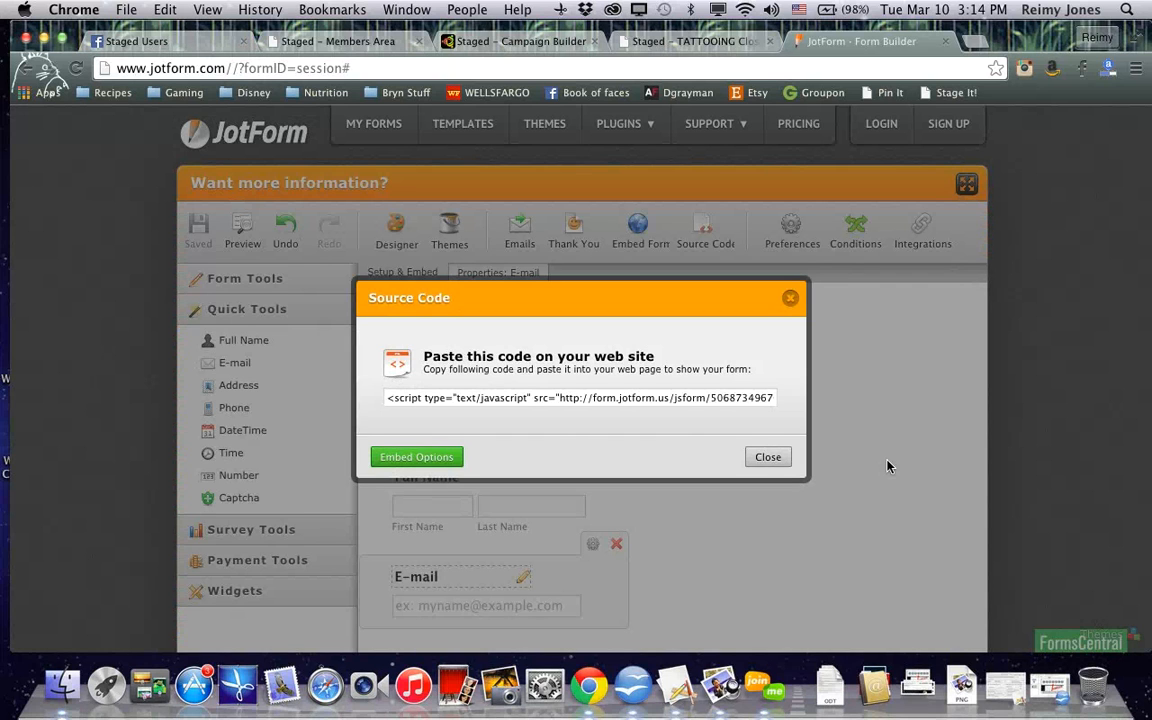
pyautogui.click(700, 403)
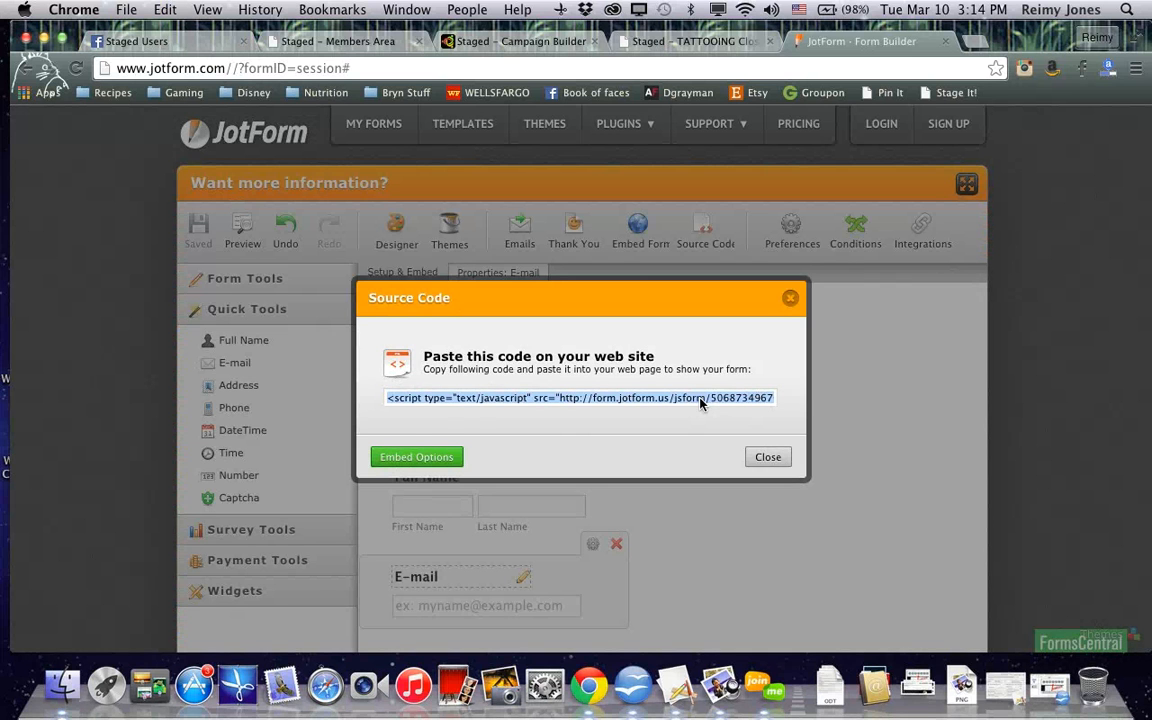
# Switch to the Staged Campaign Builder tab and remove the existing form widget from the right column
pyautogui.click(450, 40)
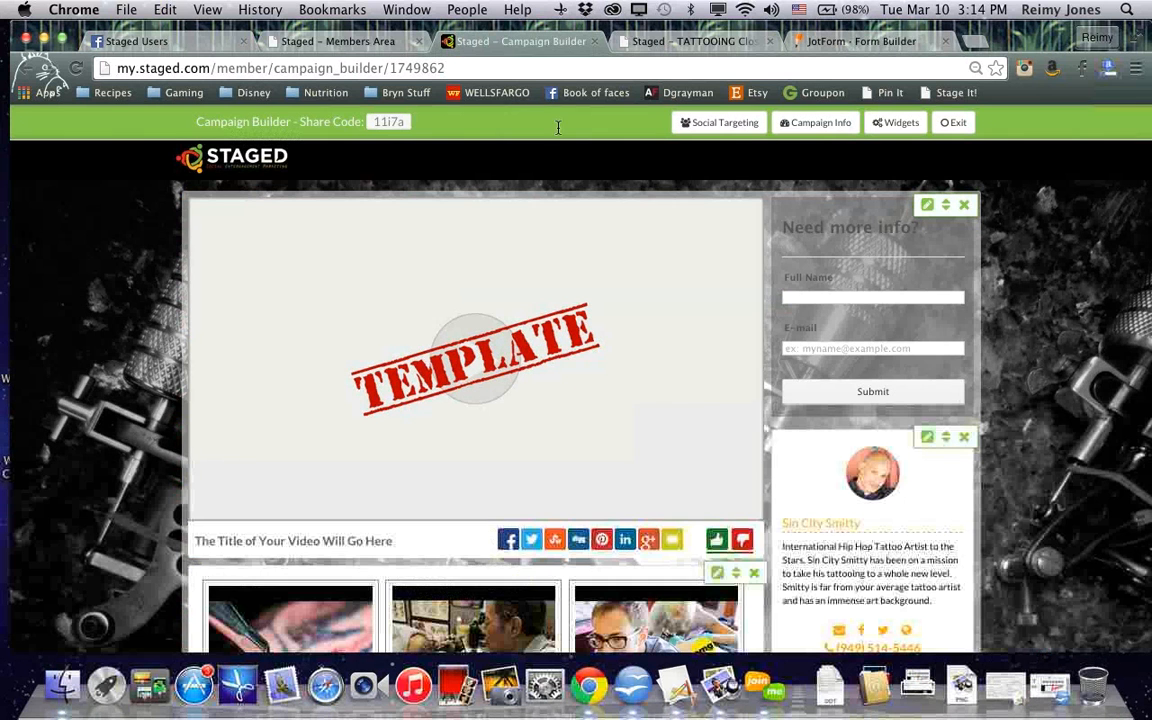
pyautogui.click(964, 205)
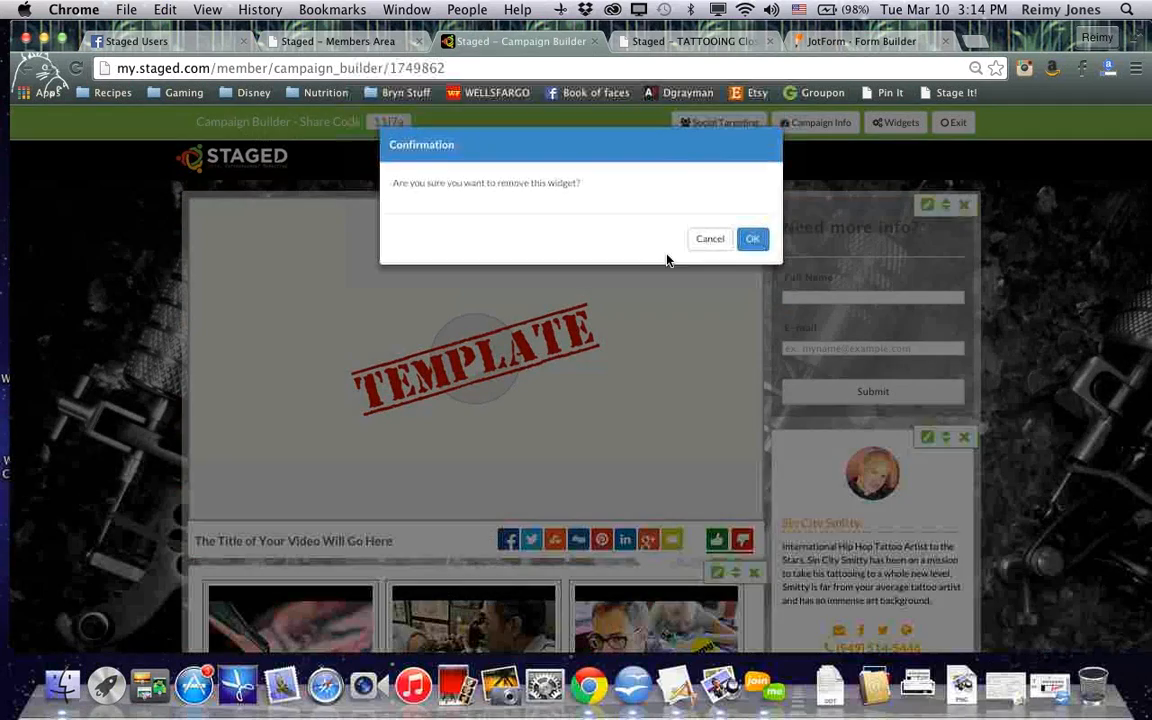
pyautogui.click(752, 238)
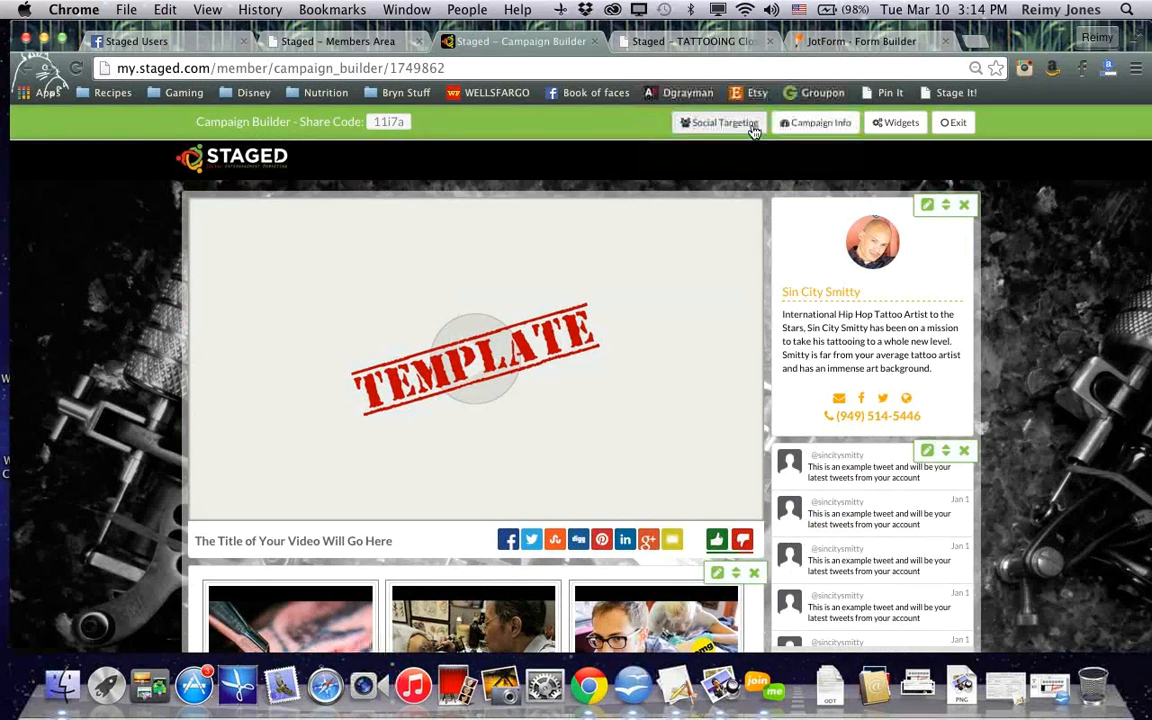
# Add a Form widget from the Widgets panel to the campaign's right column
pyautogui.click(880, 128)
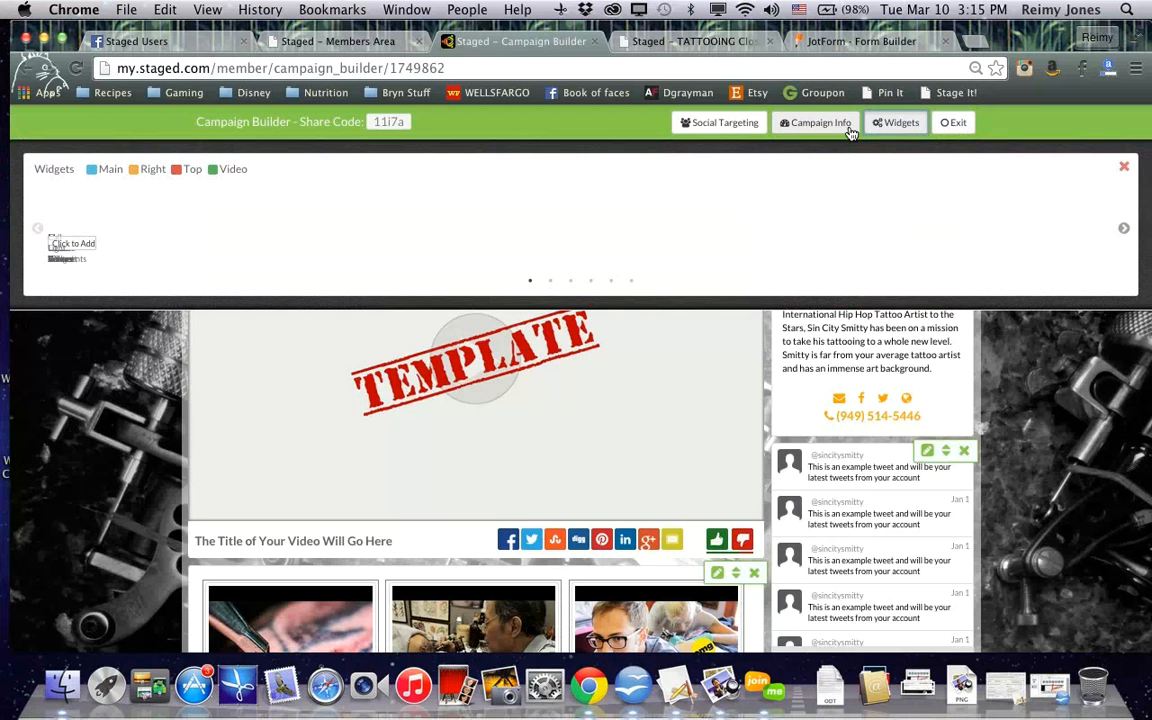
pyautogui.click(896, 122)
pyautogui.click(897, 122)
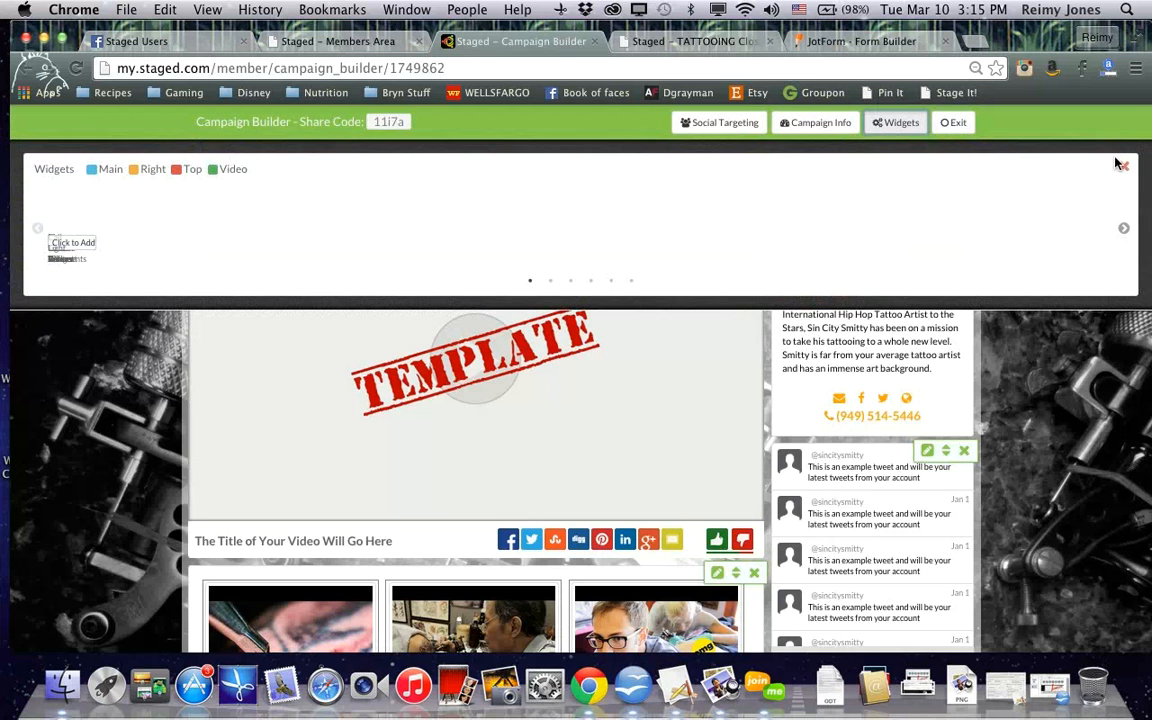
pyautogui.click(1121, 164)
pyautogui.click(898, 128)
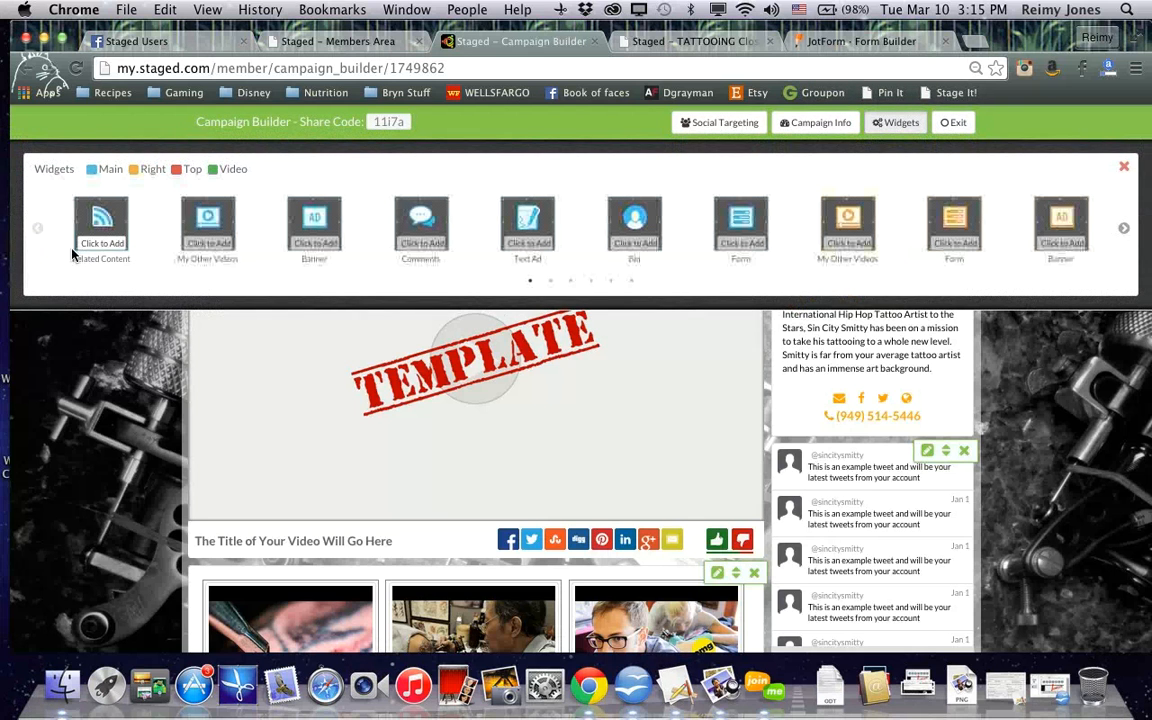
pyautogui.click(942, 247)
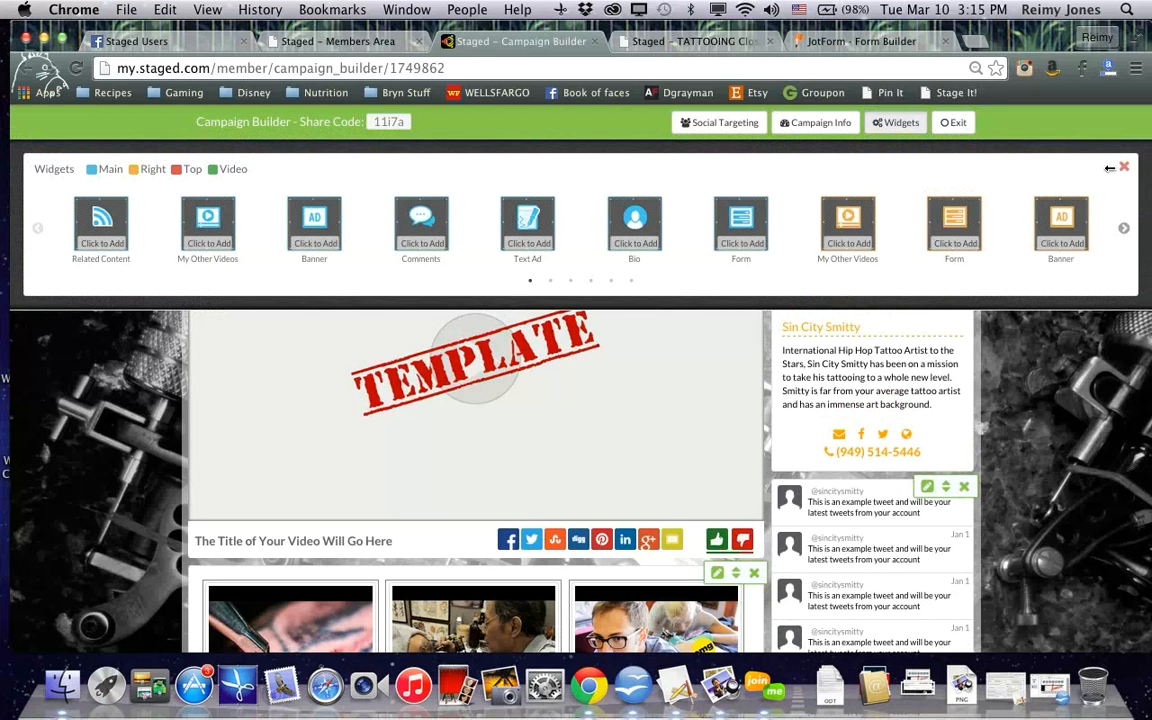
pyautogui.click(1123, 167)
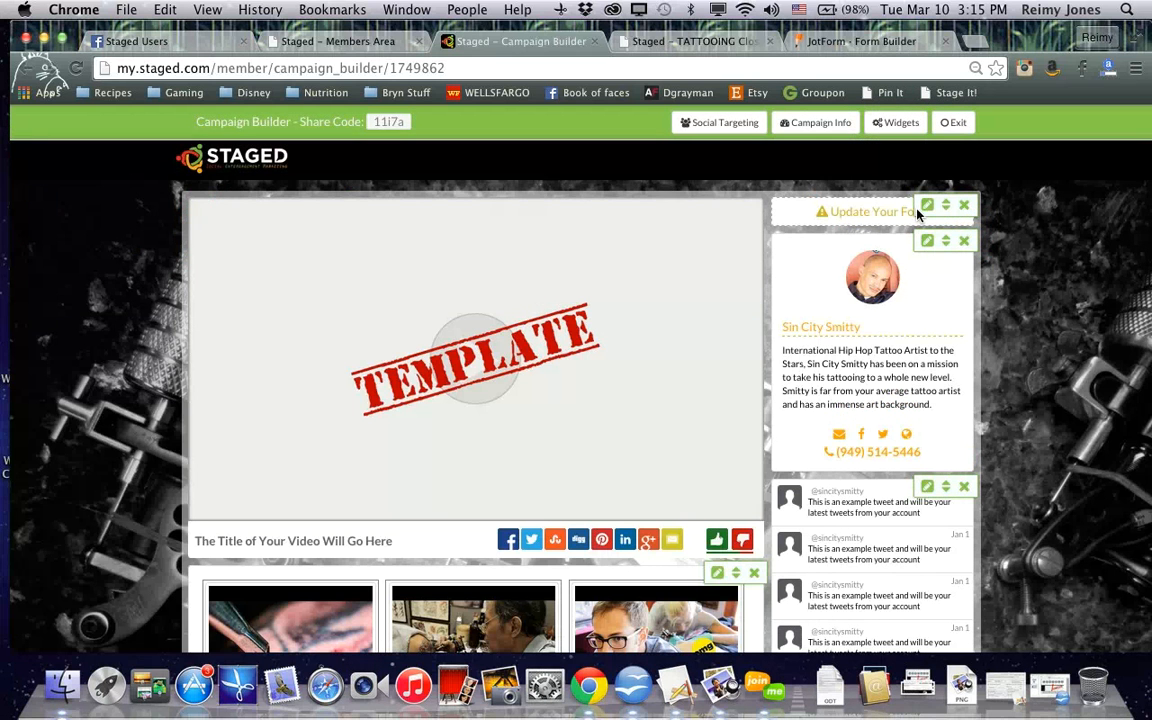
# Try to paste the JotForm embed script into the new form widget's code and save it
pyautogui.click(926, 207)
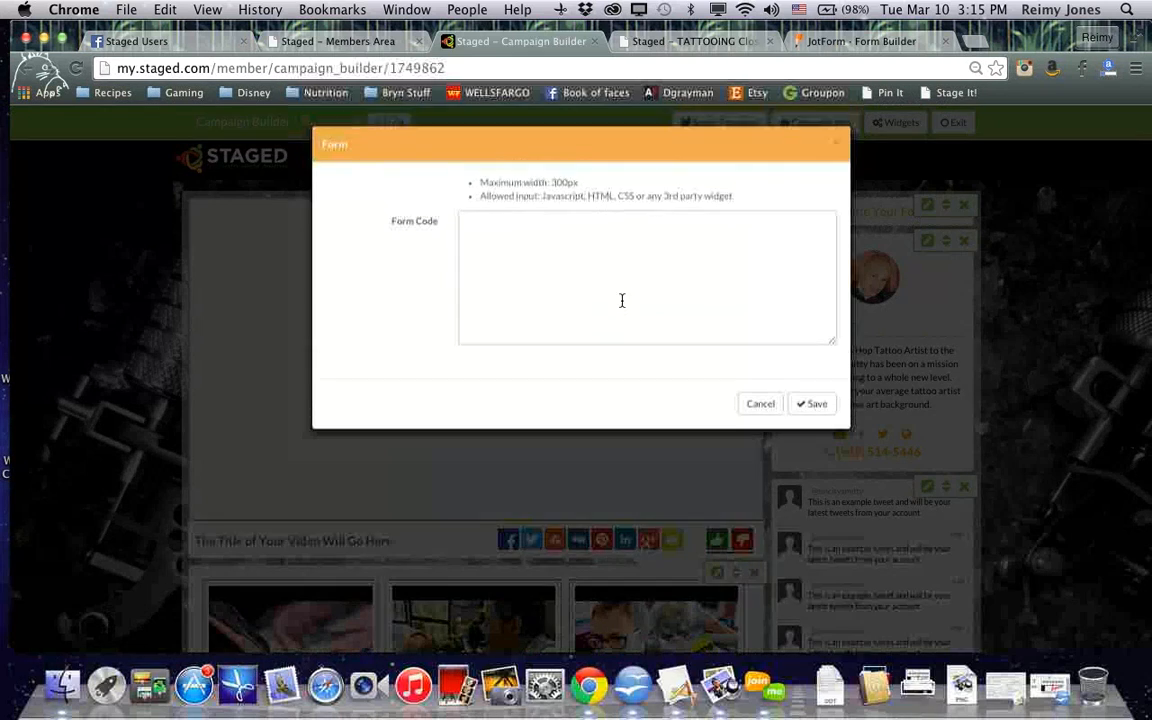
pyautogui.click(760, 404)
pyautogui.click(593, 237)
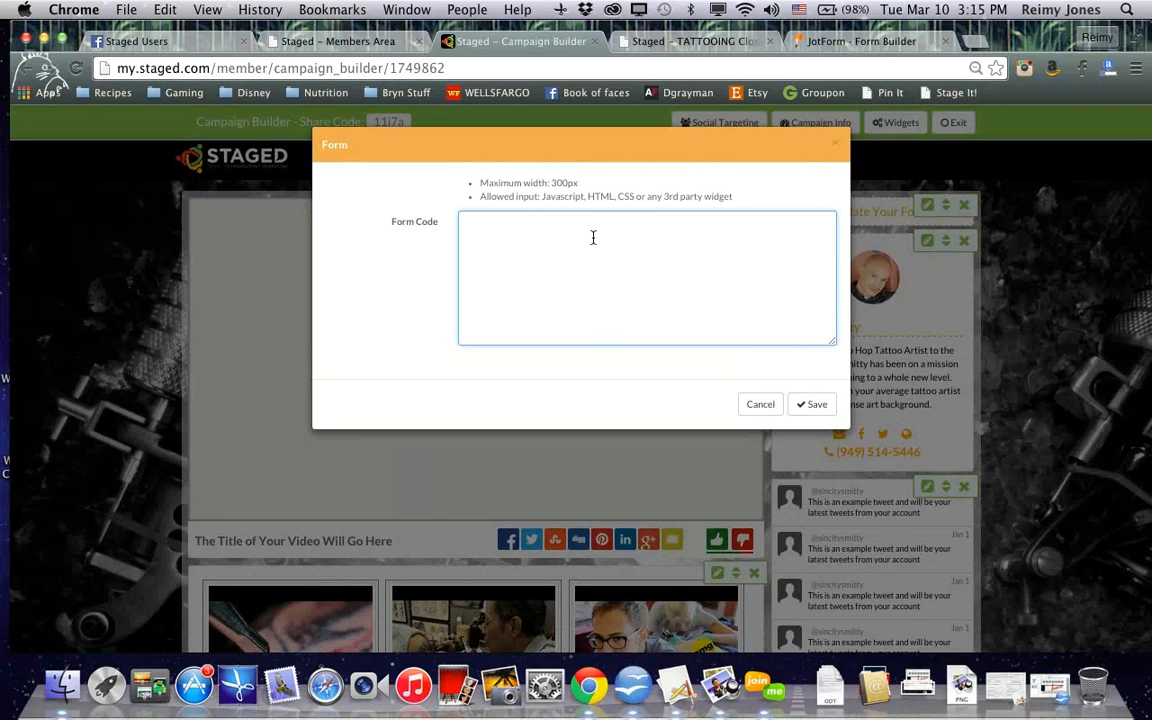
pyautogui.press('super+v')
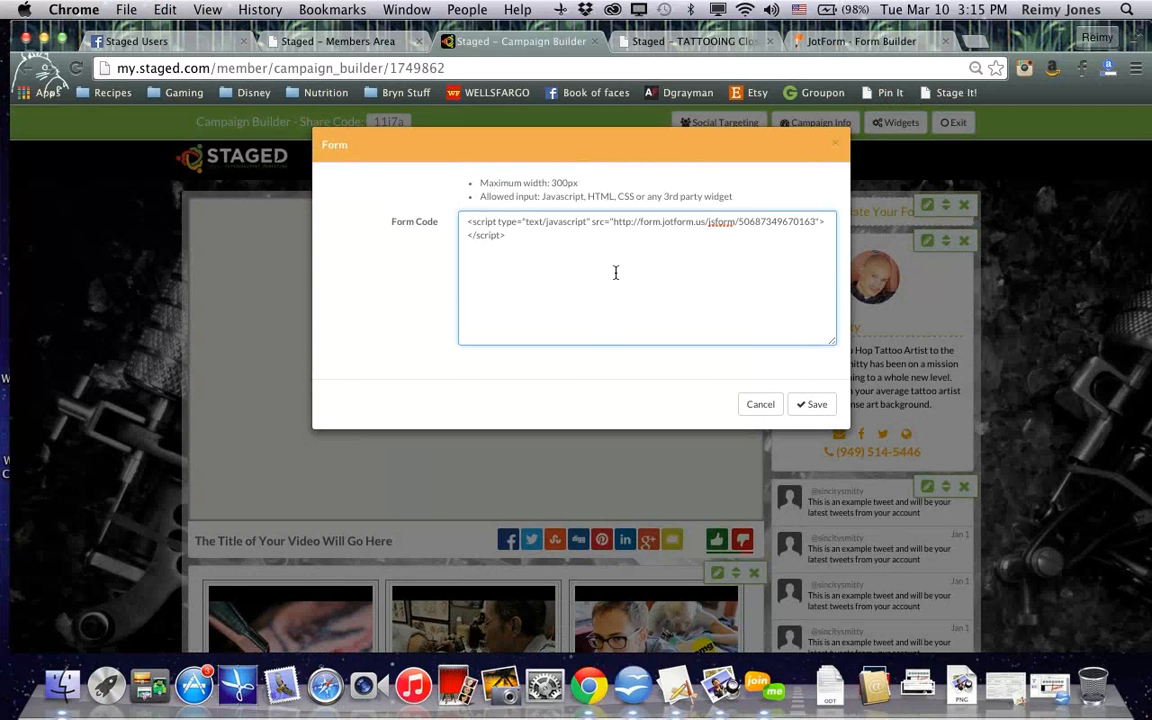
pyautogui.click(815, 410)
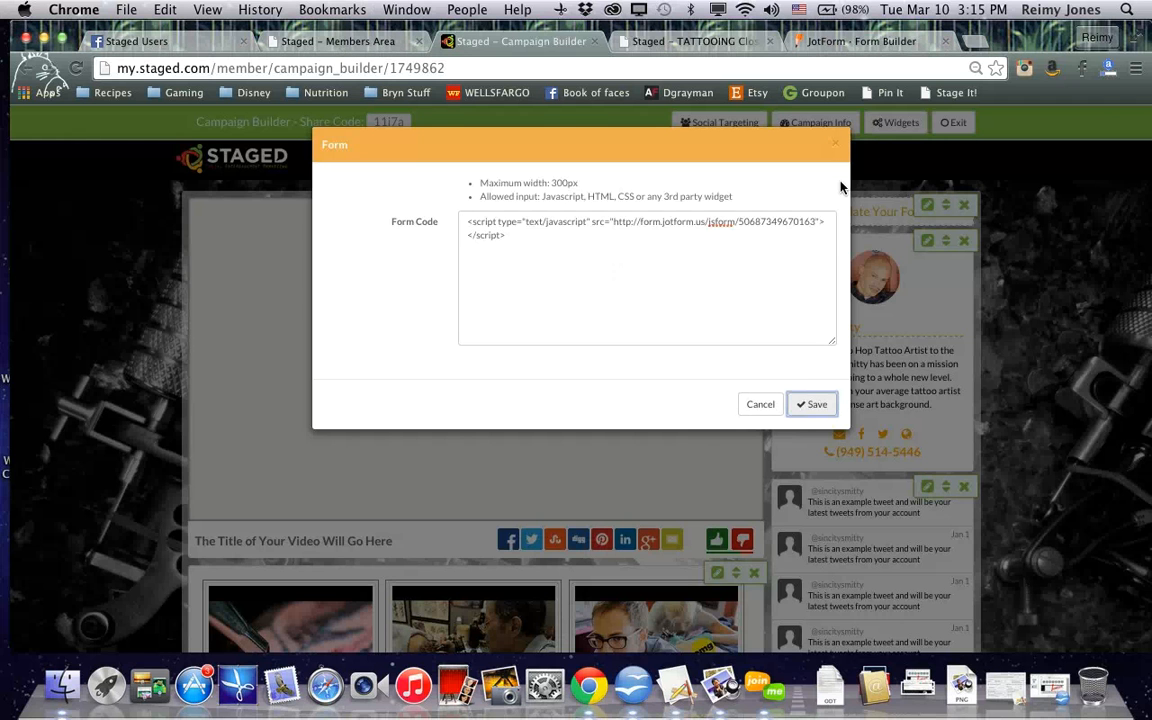
pyautogui.click(835, 147)
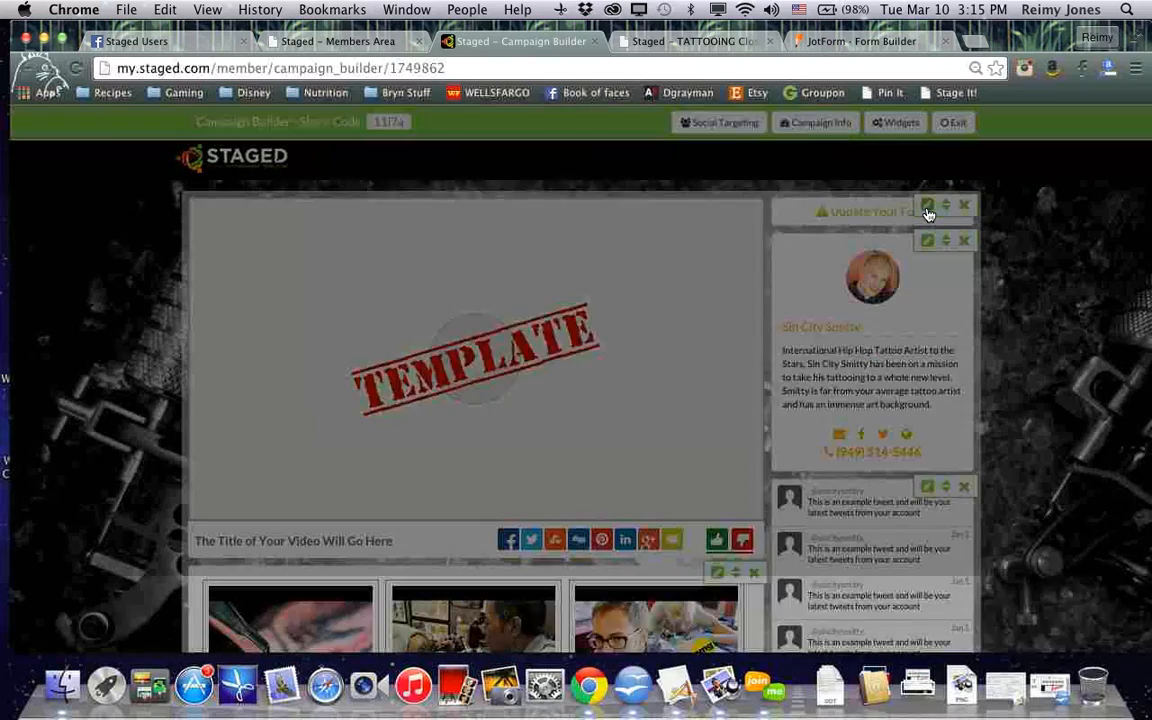
# Paste the JotForm embed script into the form widget's code box again, save it, and test the embedded form
pyautogui.click(928, 208)
pyautogui.click(689, 265)
pyautogui.press('super+v')
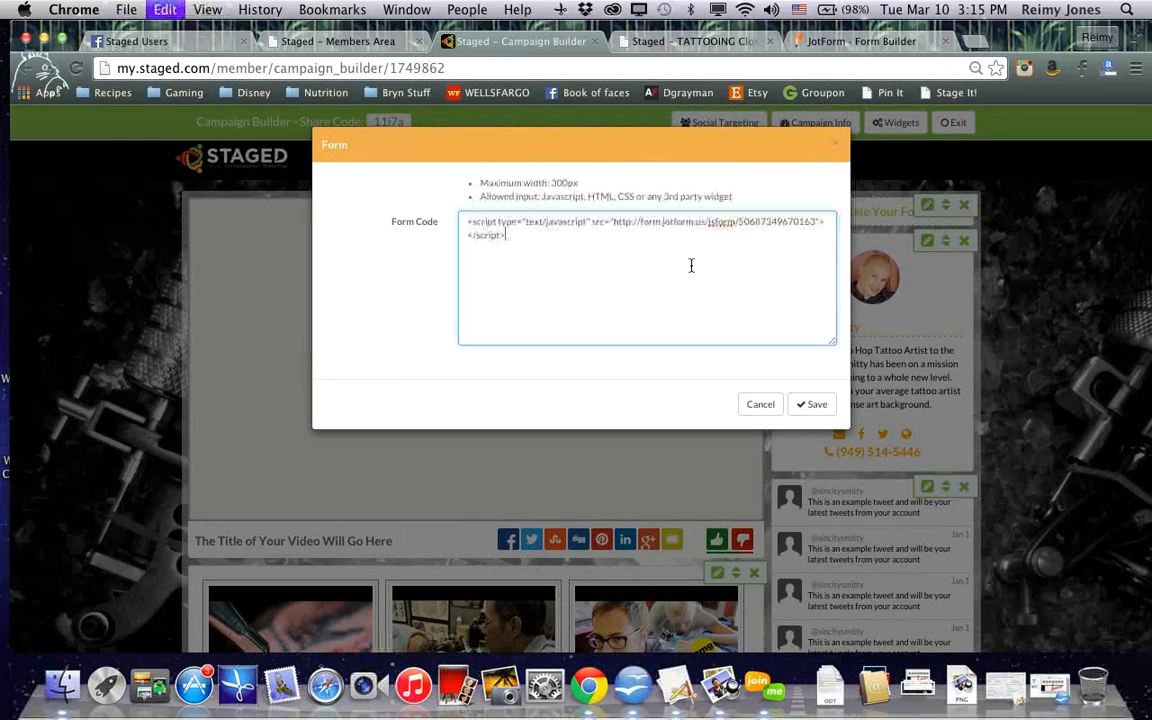
pyautogui.click(811, 405)
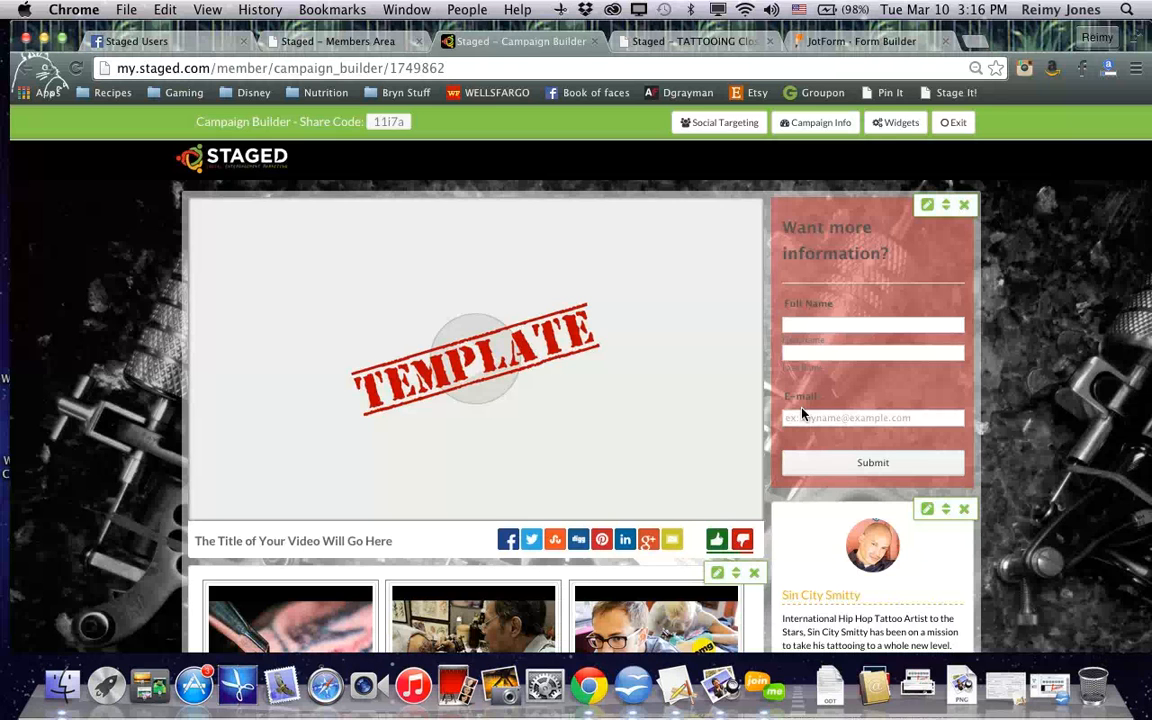
pyautogui.click(818, 322)
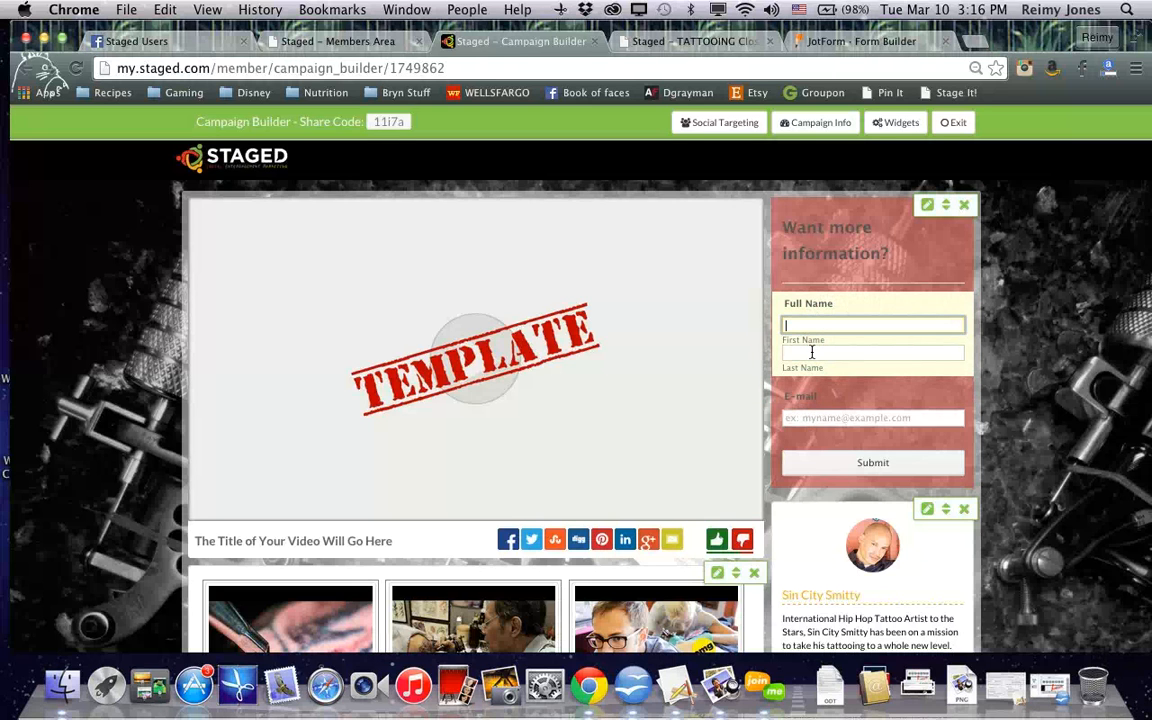
# Return to JotForm, close the source code dialog, and go back to My Forms
pyautogui.click(848, 41)
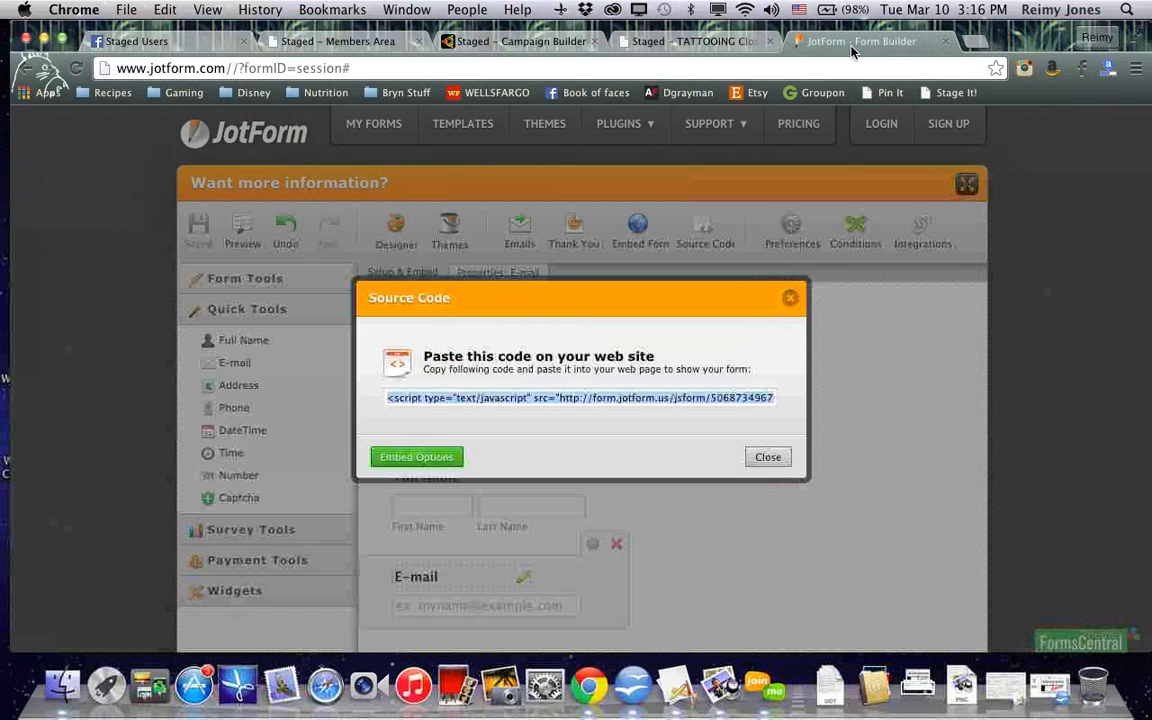
pyautogui.click(790, 299)
pyautogui.click(362, 128)
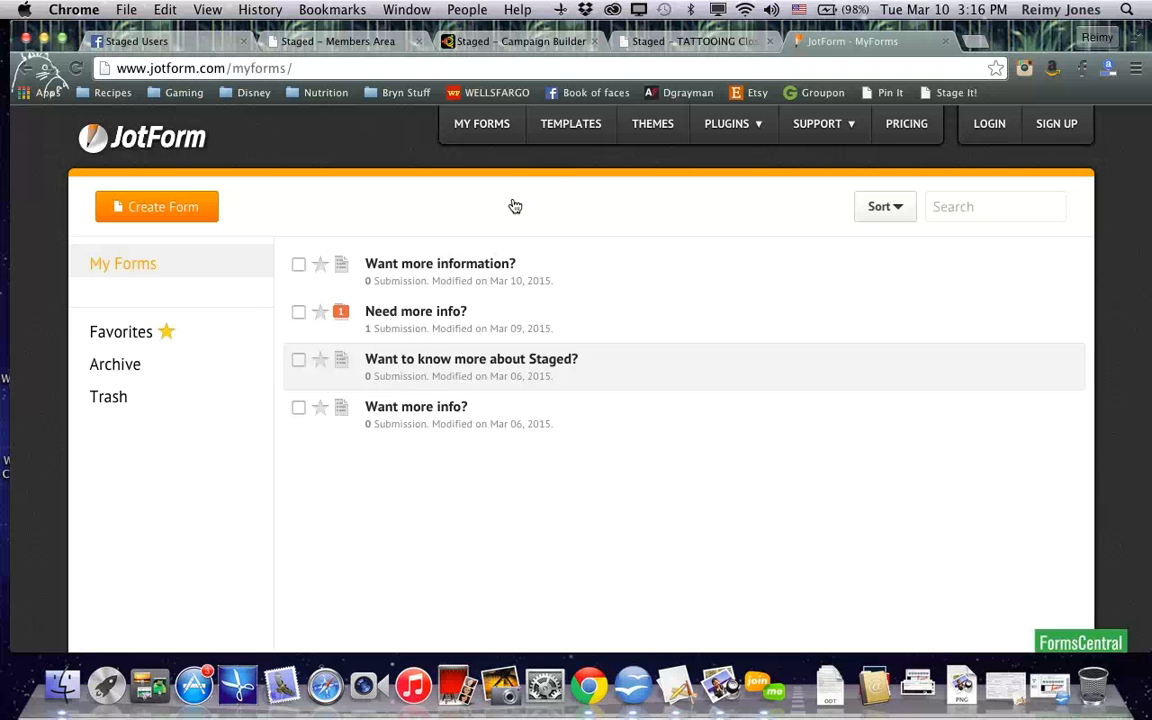
# Reload the published campaign video page to check the embedded form beside the video
pyautogui.click(670, 43)
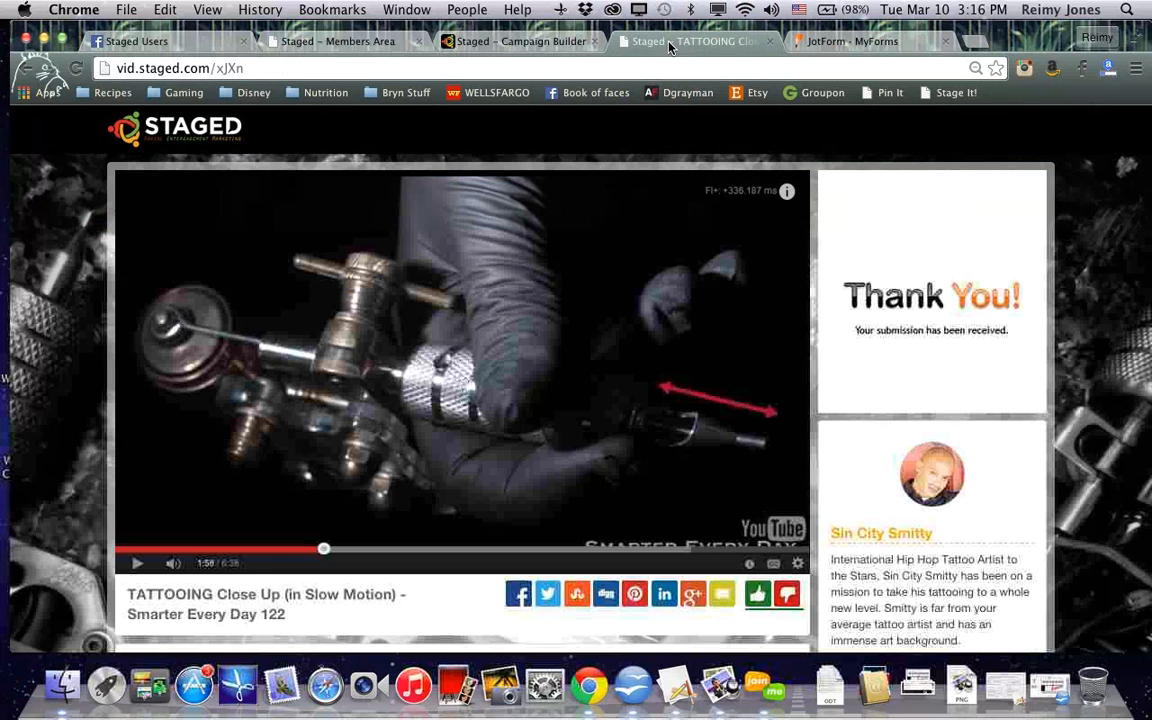
pyautogui.click(80, 74)
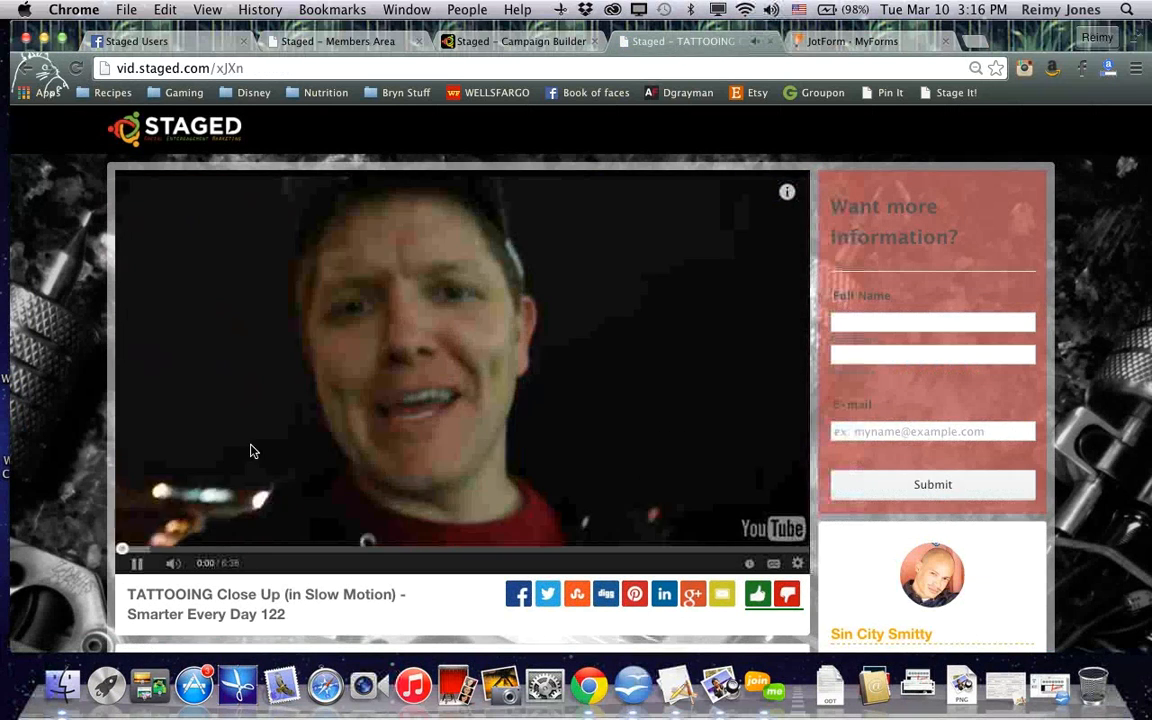
pyautogui.click(202, 465)
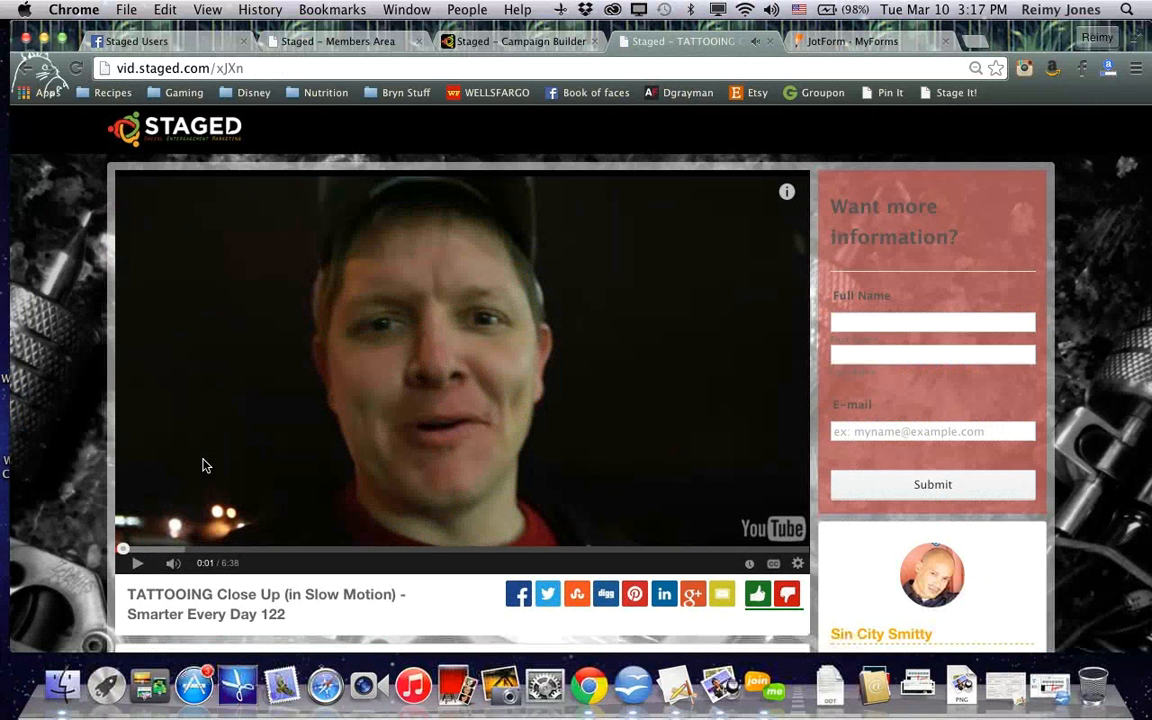